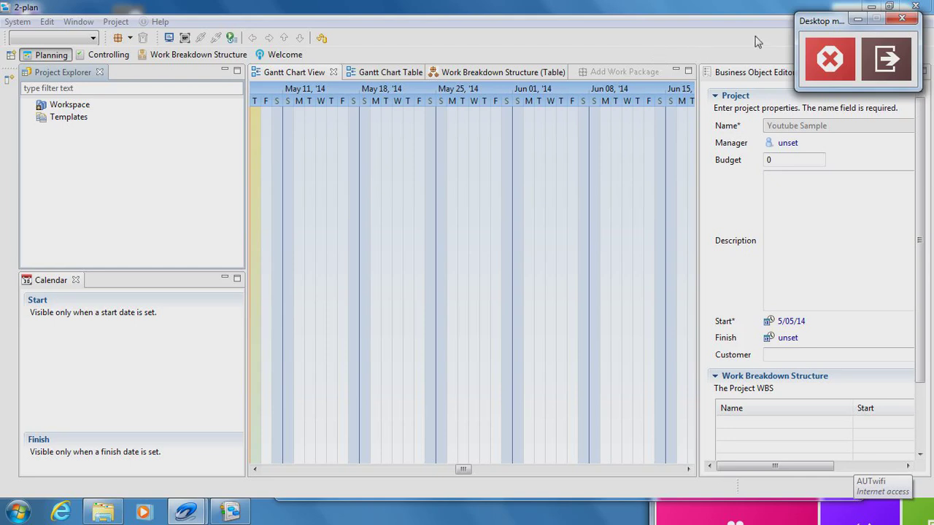
- Minimise 2-plan and relaunch the 2-plan application from its program folder in Explorer
{"action": "left_click", "coordinate": [871, 6]}
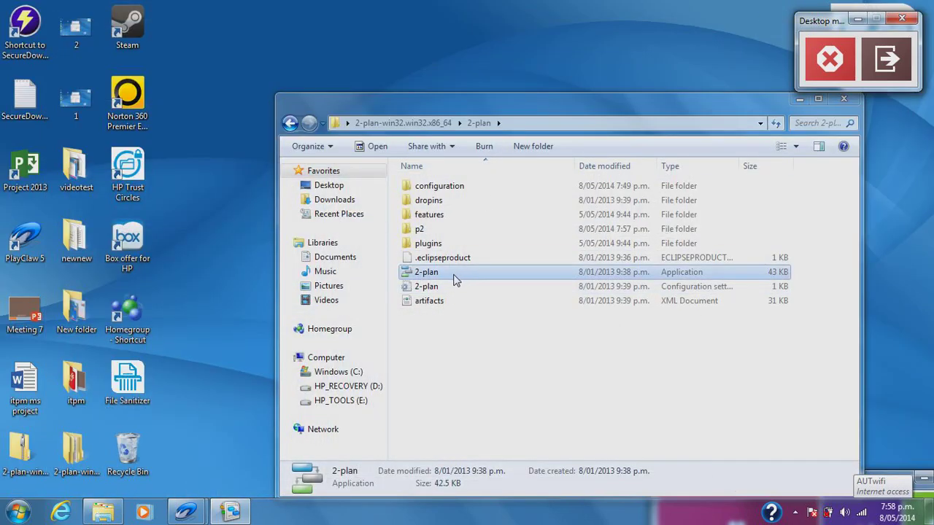
{"action": "double_click", "coordinate": [454, 280]}
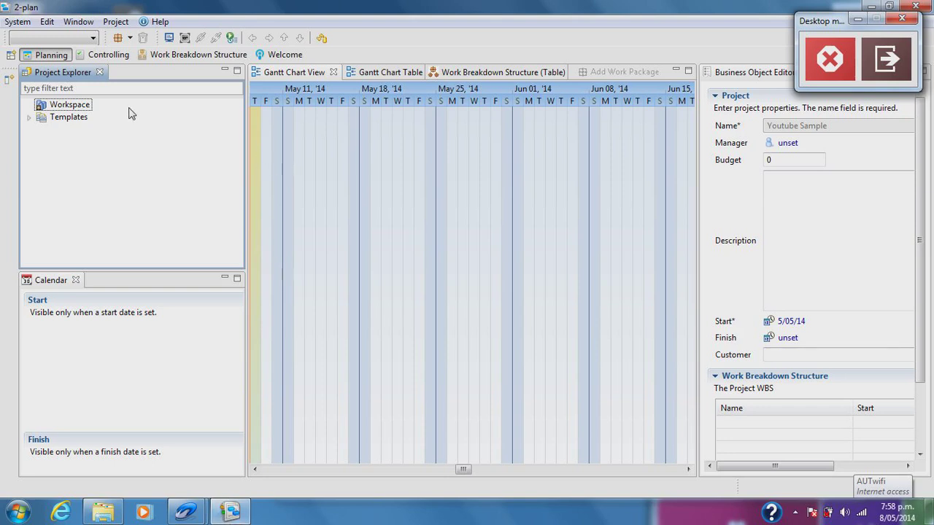
- Create a new Gantt chart project plan via System > New, named 'Youtube Sample'
{"action": "left_click", "coordinate": [19, 23]}
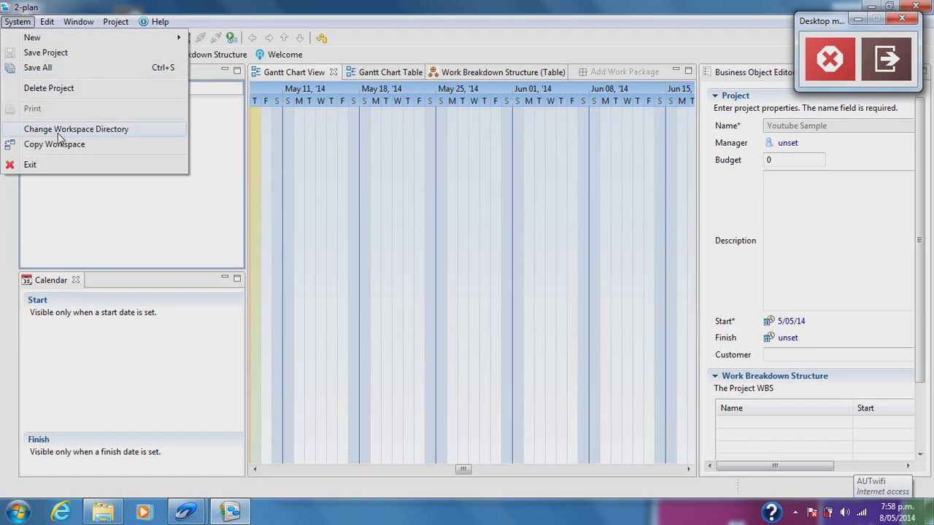
{"action": "left_click", "coordinate": [86, 240]}
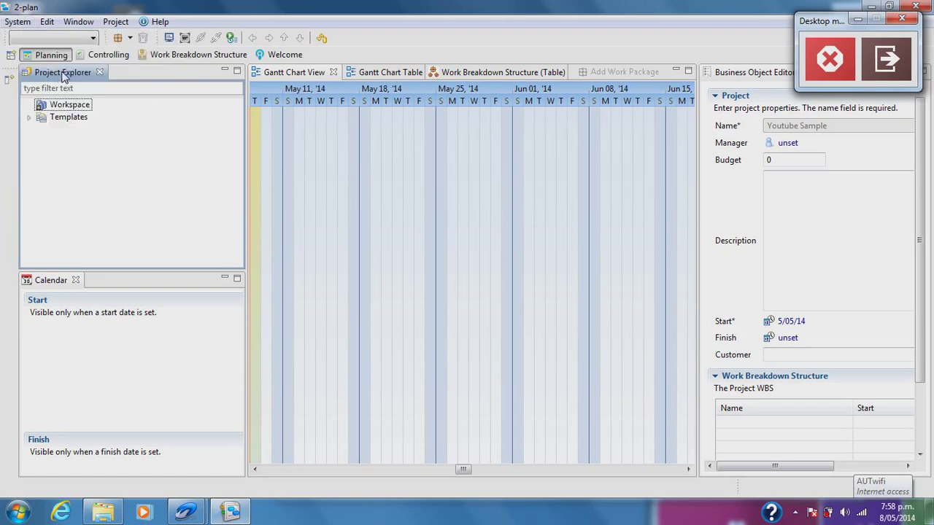
{"action": "left_click", "coordinate": [16, 22]}
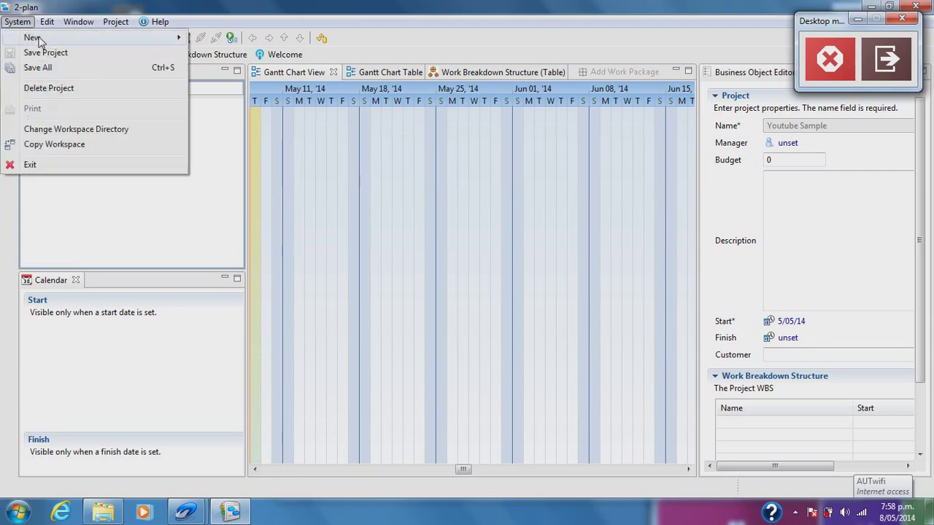
{"action": "mouse_move", "coordinate": [40, 40]}
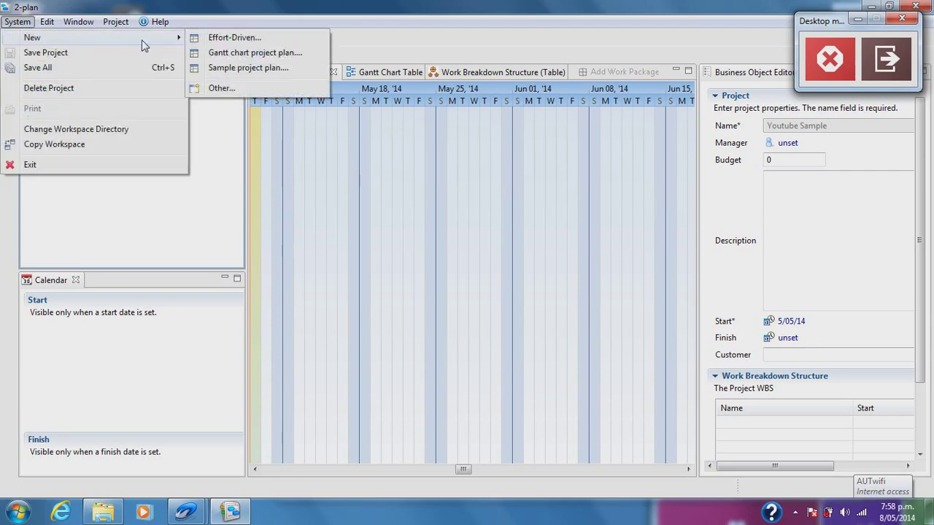
{"action": "left_click", "coordinate": [224, 53]}
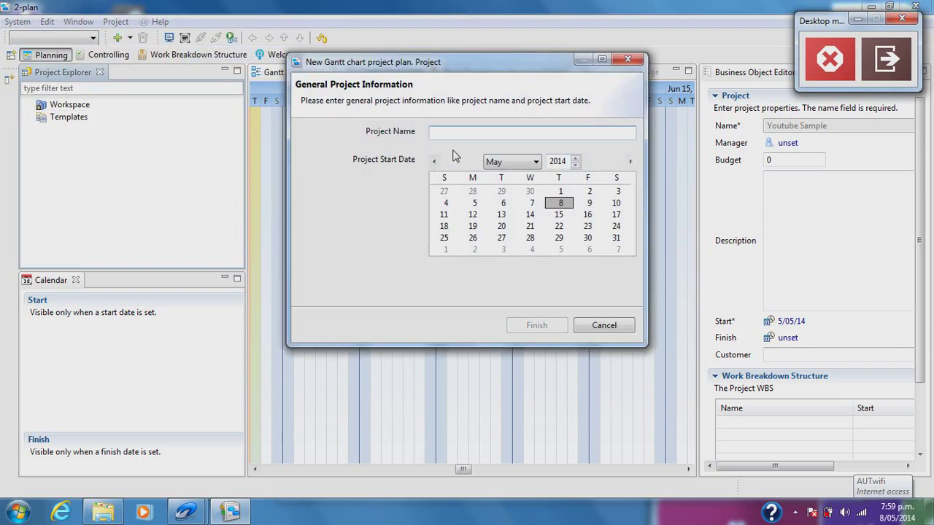
{"action": "type", "text": "Youtu"}
{"action": "key", "text": "BackSpace"}
{"action": "key", "text": "BackSpace"}
{"action": "key", "text": "BackSpace"}
{"action": "key", "text": "BackSpace"}
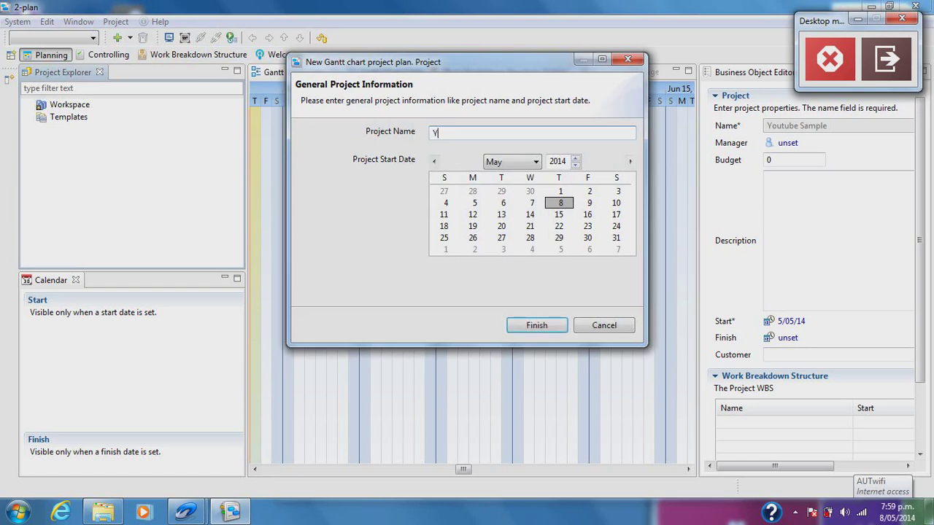
{"action": "type", "text": "outube Sample"}
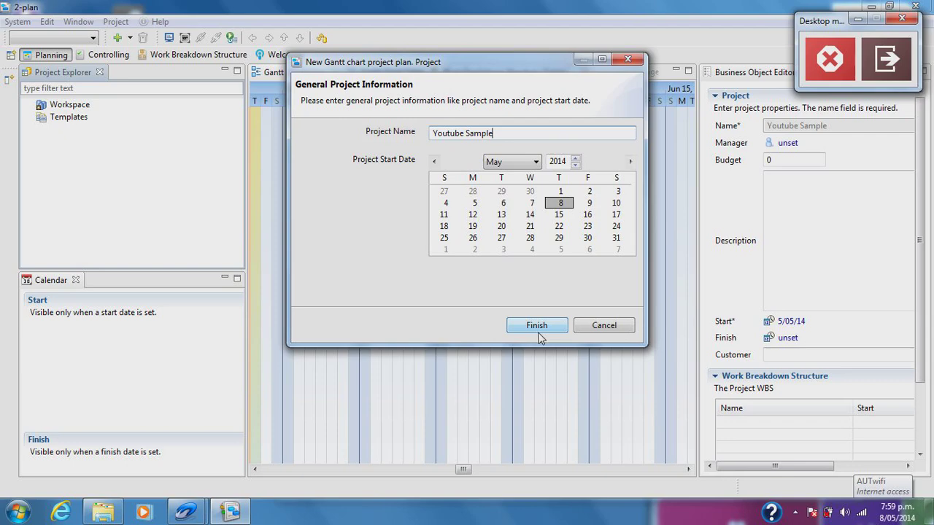
{"action": "left_click", "coordinate": [542, 330]}
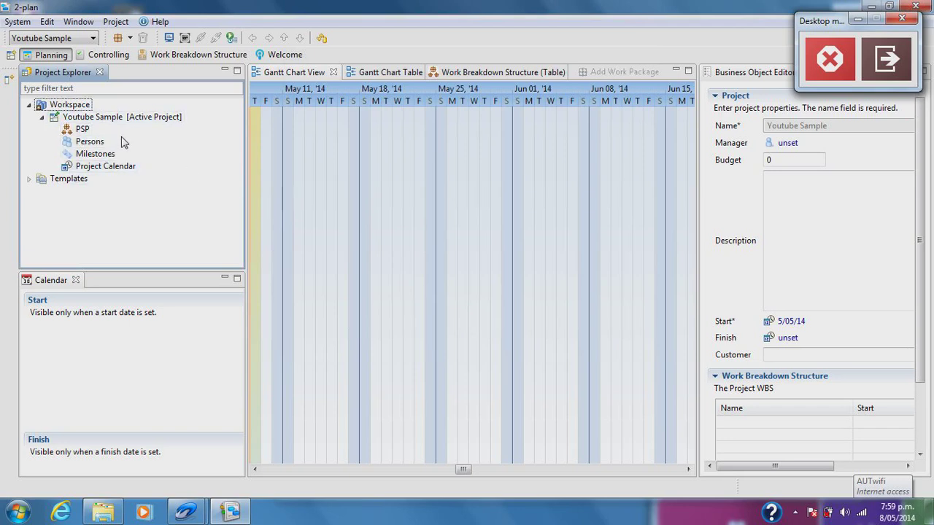
{"action": "left_click", "coordinate": [82, 39]}
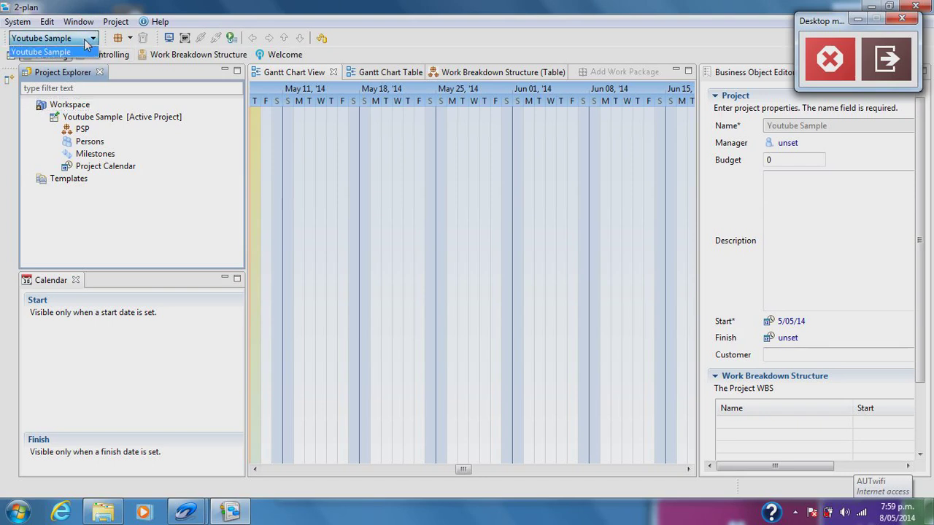
{"action": "left_click", "coordinate": [84, 39]}
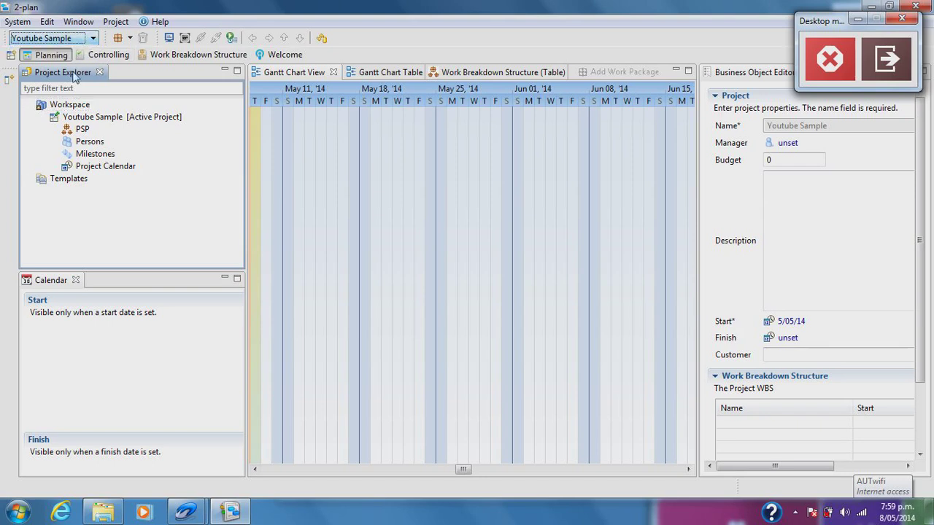
- Give Saturday and Sunday 8 working hours in the Project Calendar, then show the Persons list
{"action": "left_click", "coordinate": [95, 167]}
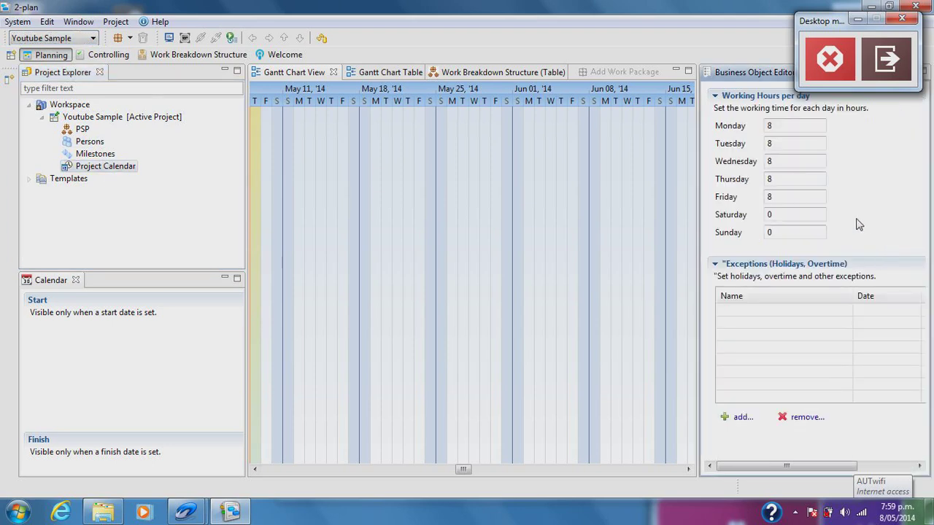
{"action": "left_click_drag", "start_coordinate": [832, 28], "coordinate": [932, 414]}
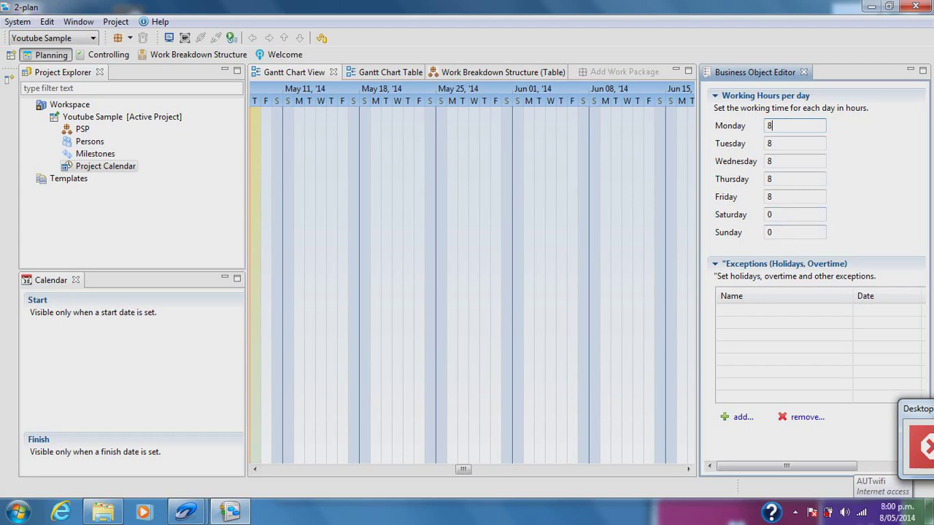
{"action": "left_click", "coordinate": [792, 214]}
{"action": "type", "text": "8"}
{"action": "key", "text": "Tab"}
{"action": "type", "text": "8"}
{"action": "key", "text": "Return"}
{"action": "left_click", "coordinate": [91, 141]}
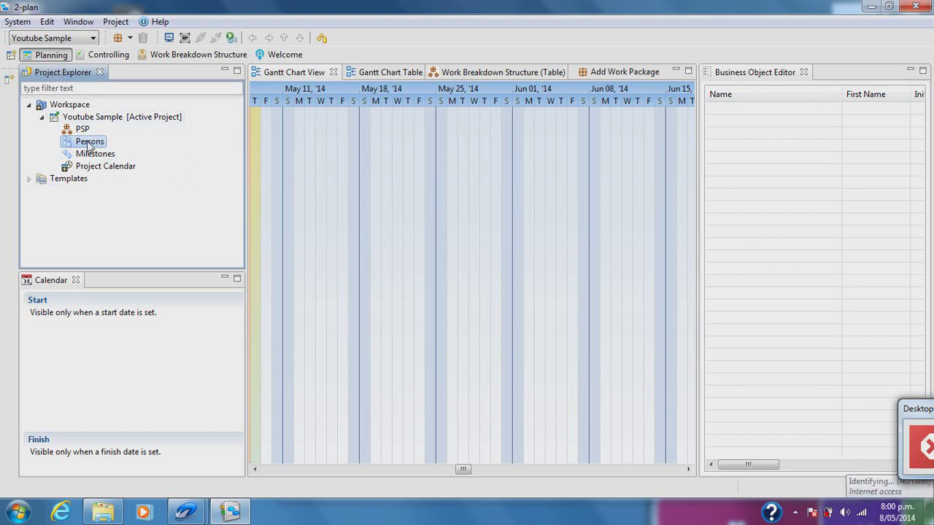
- Add a first person to Persons, entering their surname, first name and initials
{"action": "right_click", "coordinate": [145, 145]}
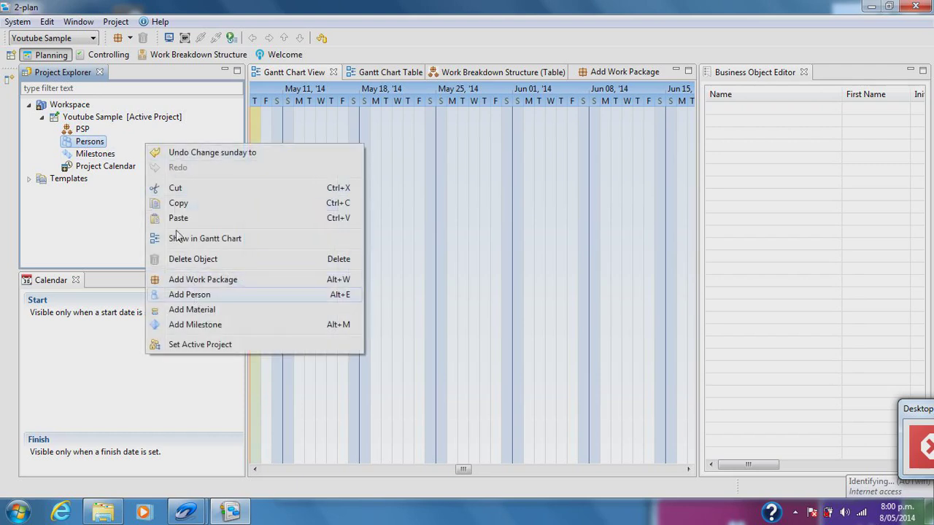
{"action": "key", "text": "Escape"}
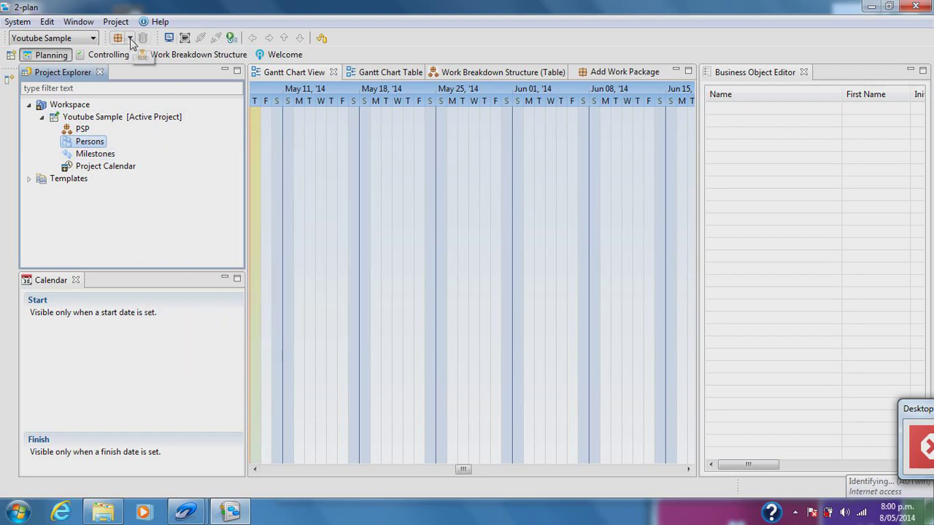
{"action": "left_click", "coordinate": [130, 37]}
{"action": "left_click", "coordinate": [146, 152]}
{"action": "right_click", "coordinate": [146, 149]}
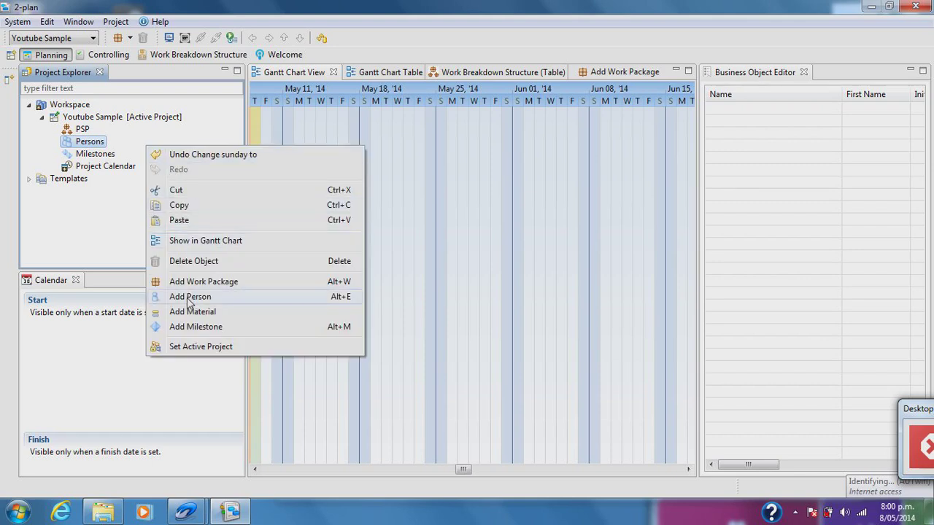
{"action": "left_click", "coordinate": [189, 299]}
{"action": "left_click", "coordinate": [54, 142]}
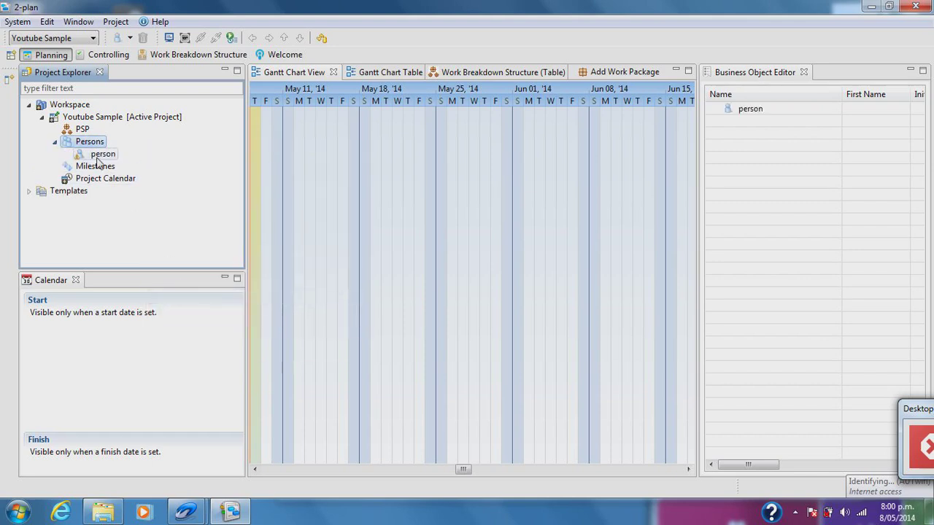
{"action": "left_click", "coordinate": [101, 155]}
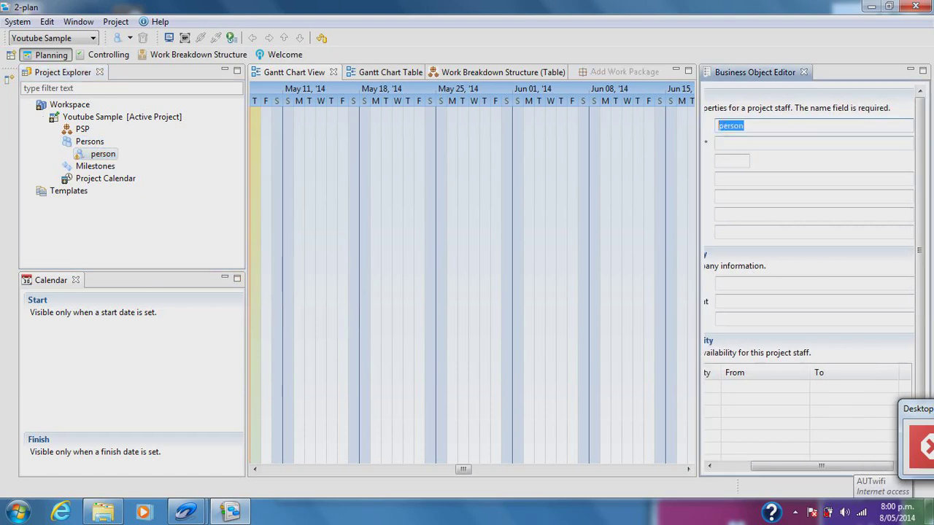
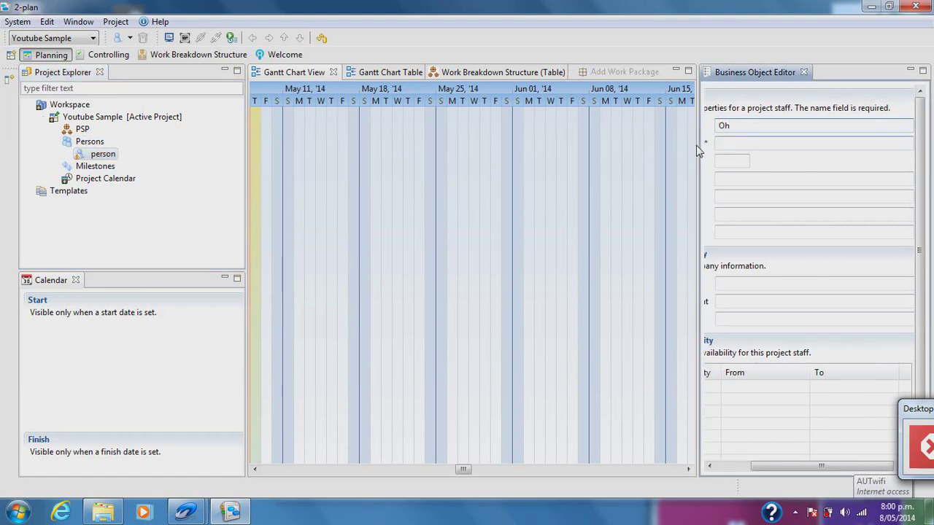
{"action": "left_click_drag", "start_coordinate": [695, 145], "coordinate": [636, 145]}
{"action": "key", "text": "Tab"}
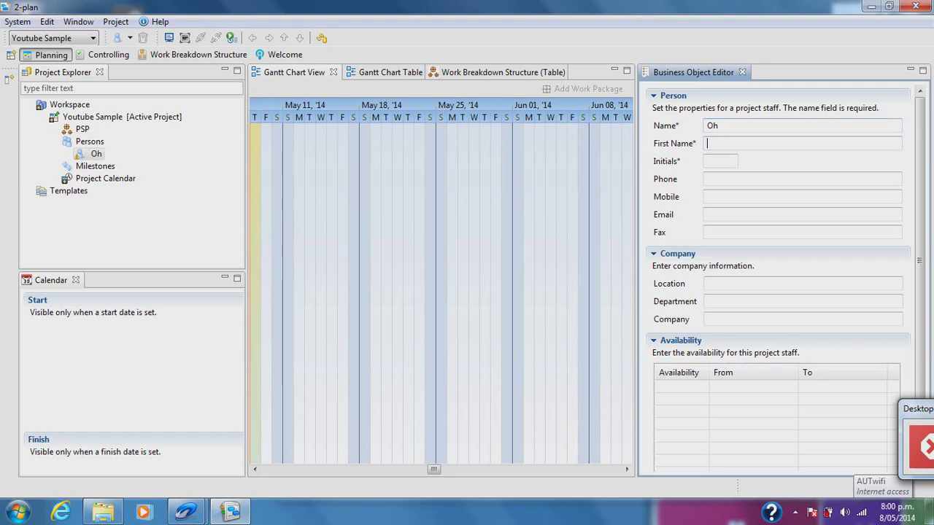
{"action": "key", "text": "Tab"}
{"action": "type", "text": "JO"}
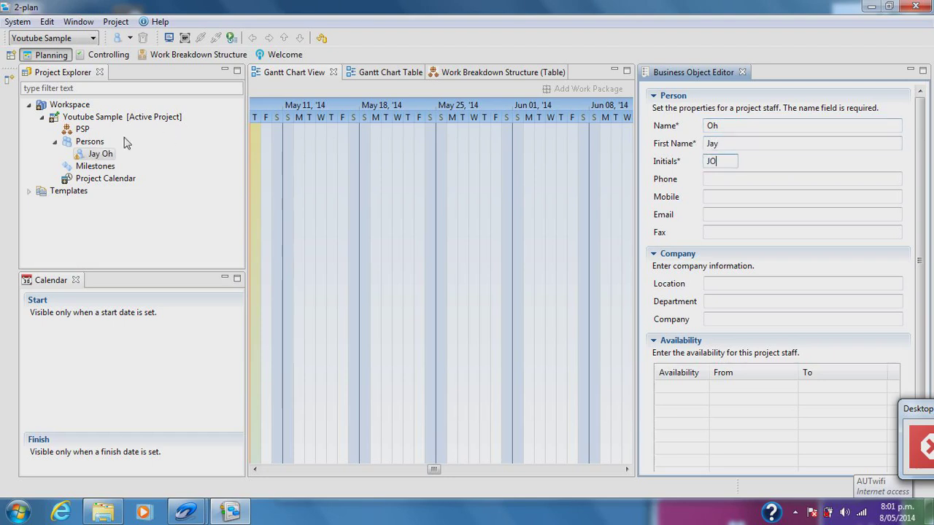
- Add a second person with surname, first name and initials filled in
{"action": "left_click", "coordinate": [101, 144]}
{"action": "right_click", "coordinate": [101, 146]}
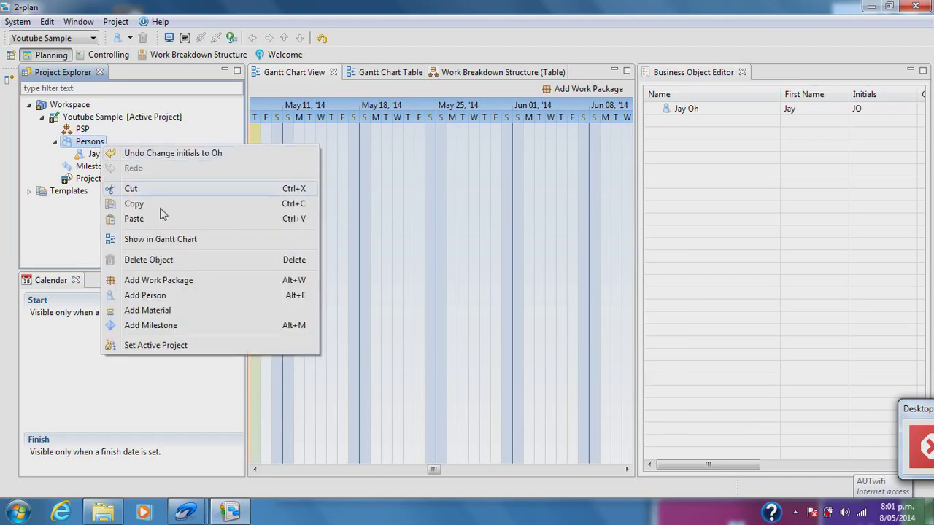
{"action": "left_click", "coordinate": [170, 296]}
{"action": "left_click", "coordinate": [101, 167]}
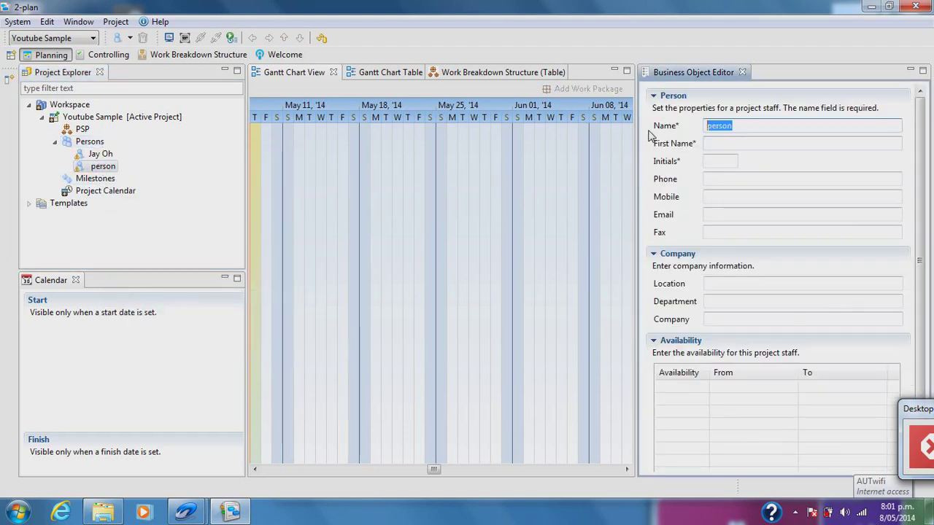
{"action": "key", "text": "Tab"}
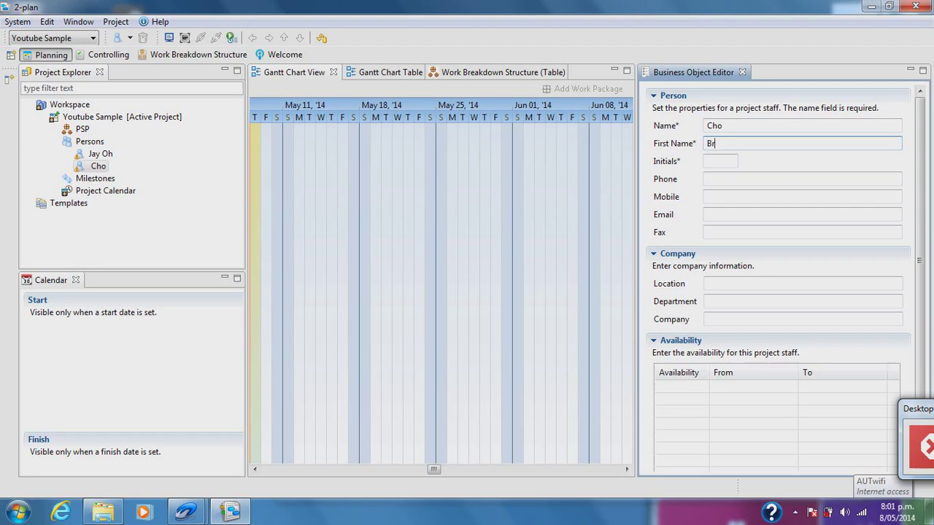
{"action": "left_click", "coordinate": [725, 160]}
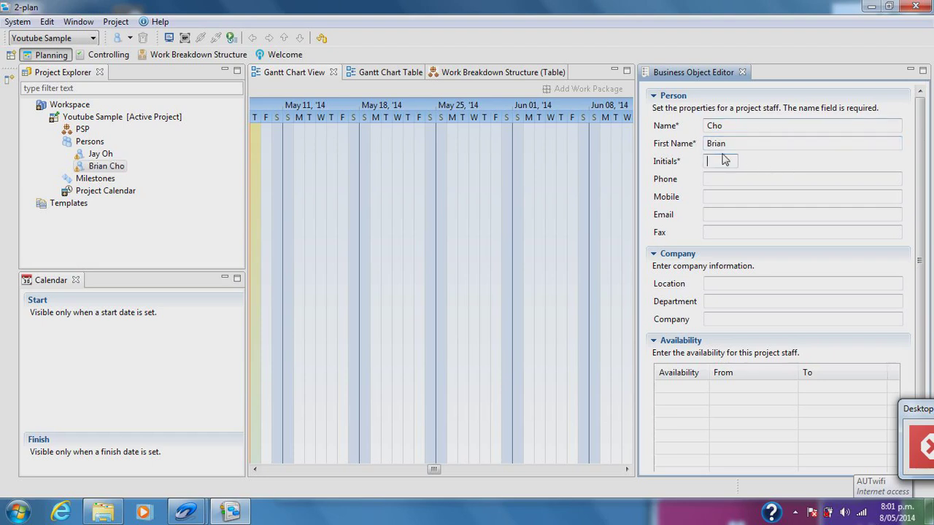
{"action": "type", "text": "BC"}
{"action": "left_click", "coordinate": [189, 180]}
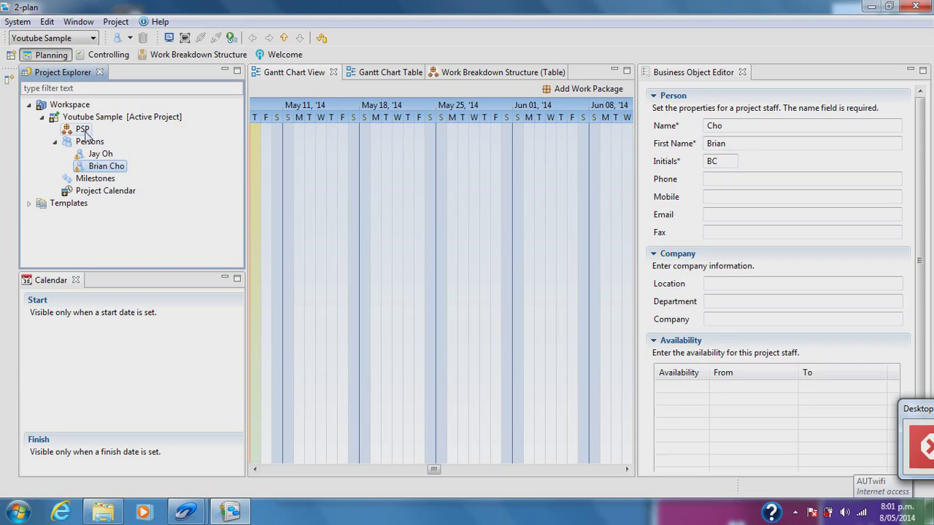
{"action": "left_click", "coordinate": [89, 183]}
- Add two new milestones to the project's milestones list
{"action": "right_click", "coordinate": [88, 181]}
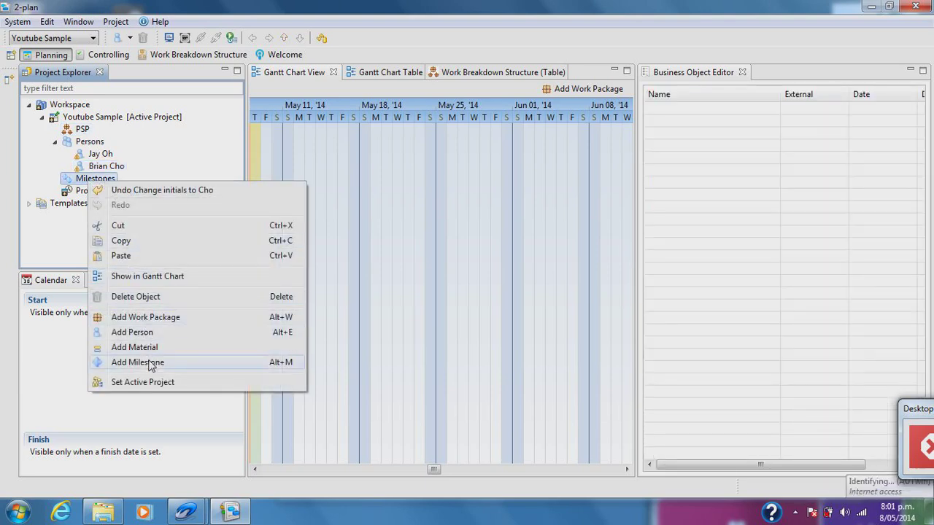
{"action": "left_click", "coordinate": [167, 169]}
{"action": "right_click", "coordinate": [175, 185]}
{"action": "left_click", "coordinate": [223, 357]}
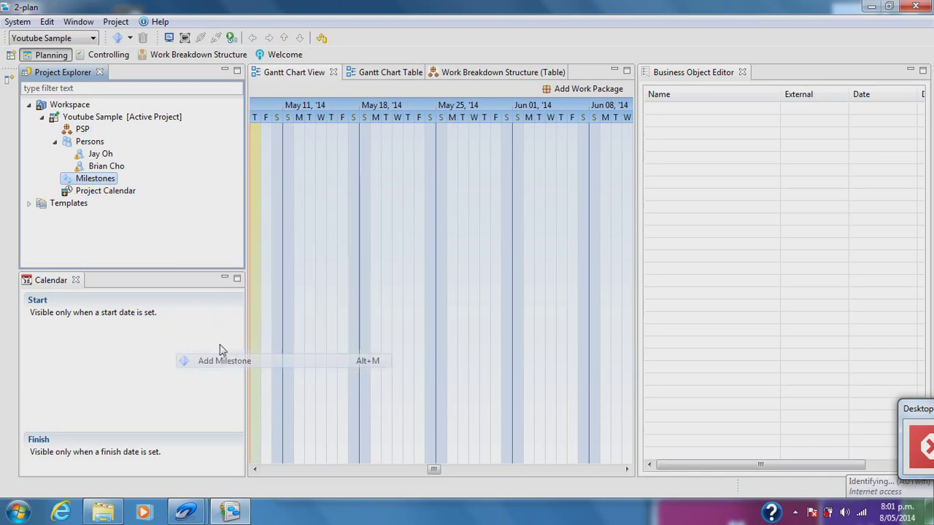
{"action": "left_click", "coordinate": [57, 179]}
{"action": "left_click", "coordinate": [102, 192]}
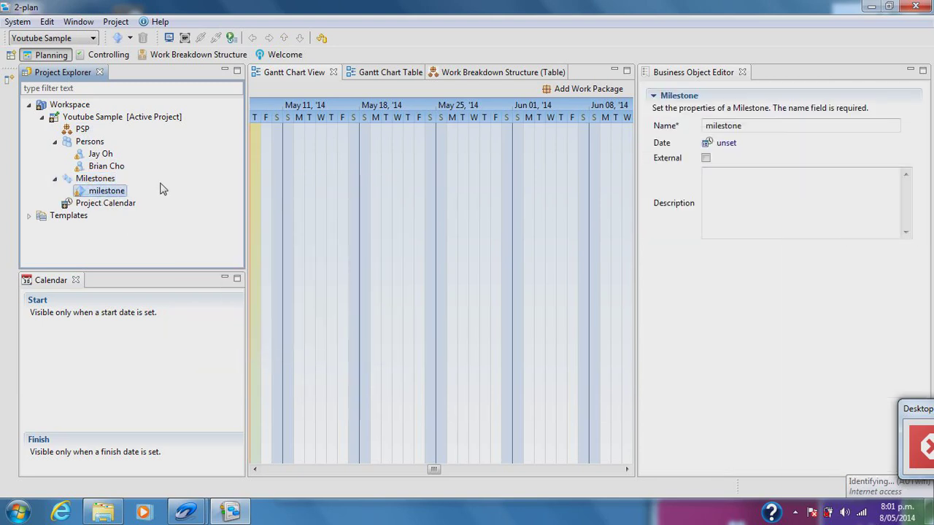
{"action": "right_click", "coordinate": [162, 189]}
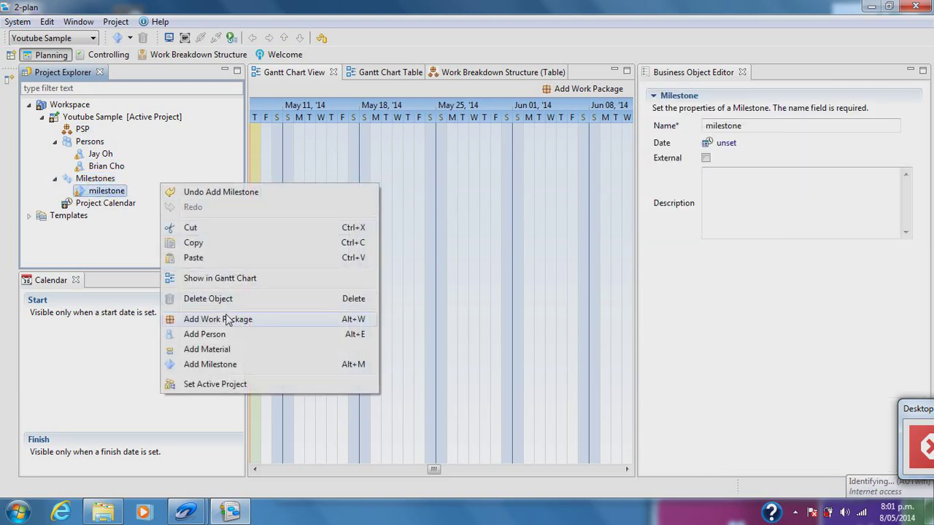
{"action": "left_click", "coordinate": [220, 364]}
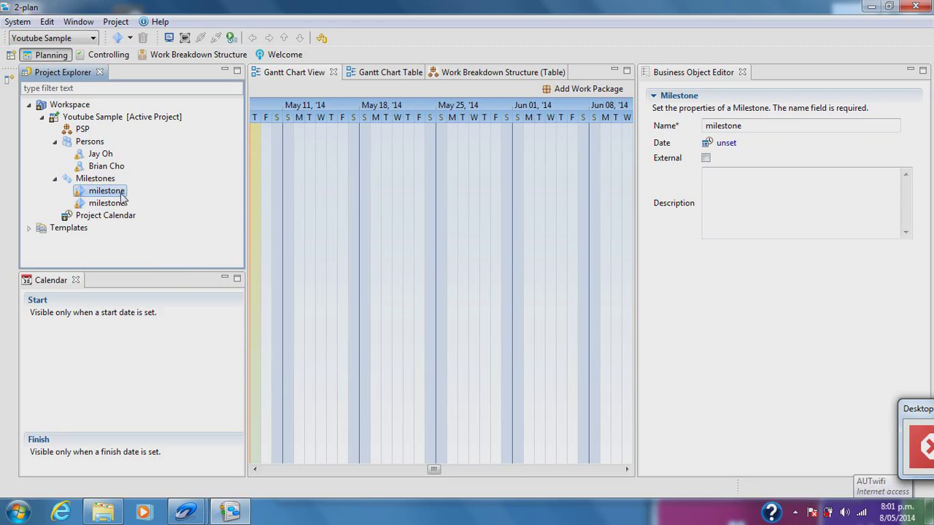
{"action": "right_click", "coordinate": [145, 191]}
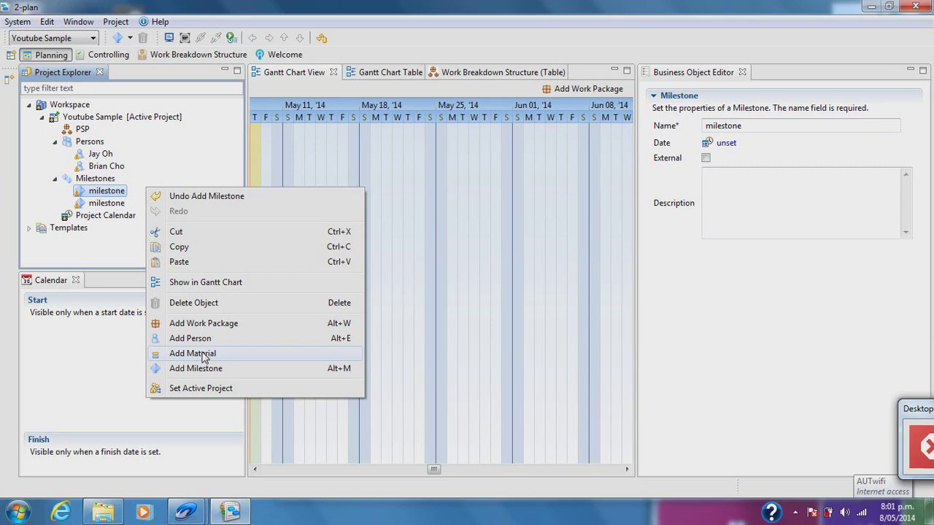
{"action": "left_click", "coordinate": [571, 132]}
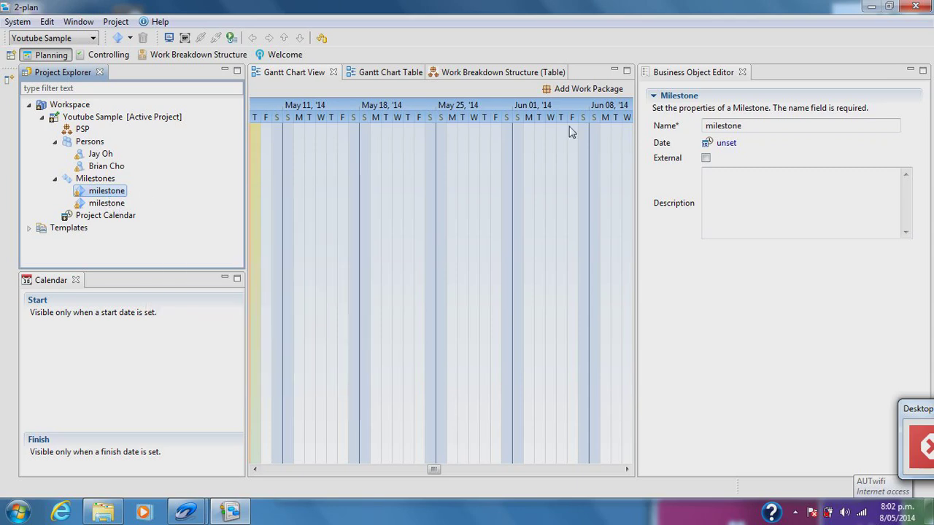
- Name the first milestone 'Project plan hand in' with date 15 May 2014
{"action": "left_click", "coordinate": [755, 126]}
{"action": "type", "text": "Proje"}
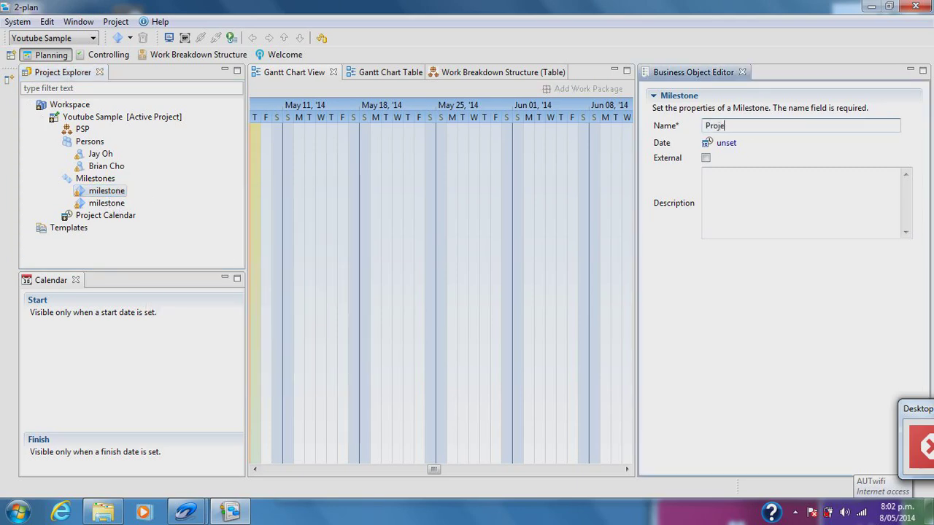
{"action": "type", "text": "ct plan hand in"}
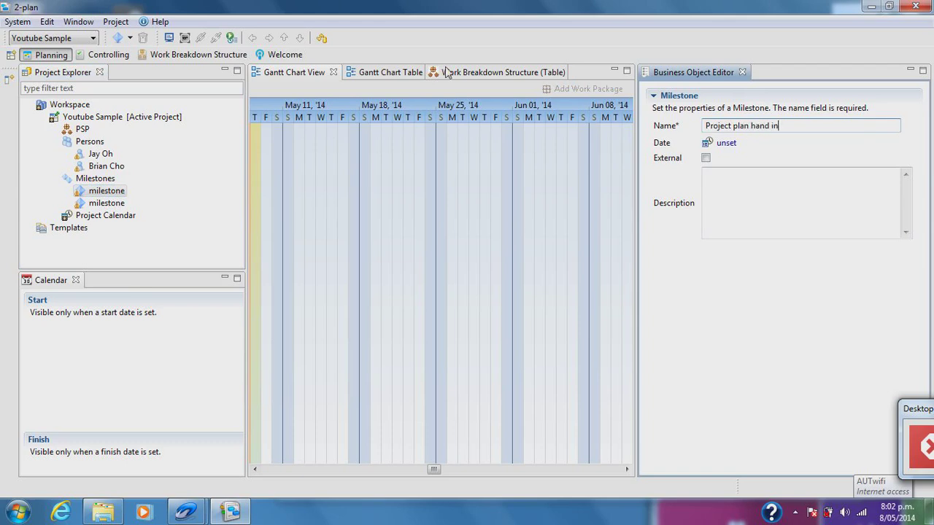
{"action": "left_click", "coordinate": [725, 144]}
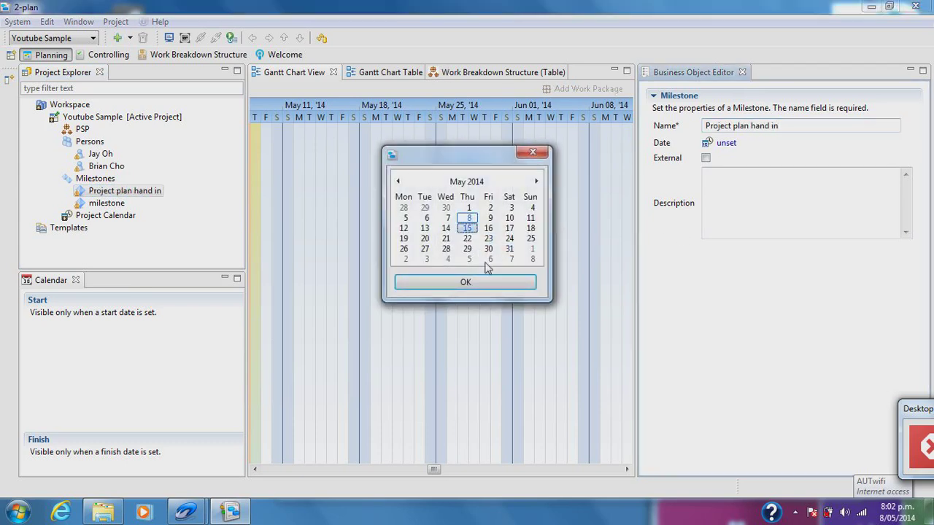
{"action": "left_click", "coordinate": [466, 283]}
- Name the second milestone 'Project Submit' with date 29 May 2014
{"action": "left_click", "coordinate": [106, 202]}
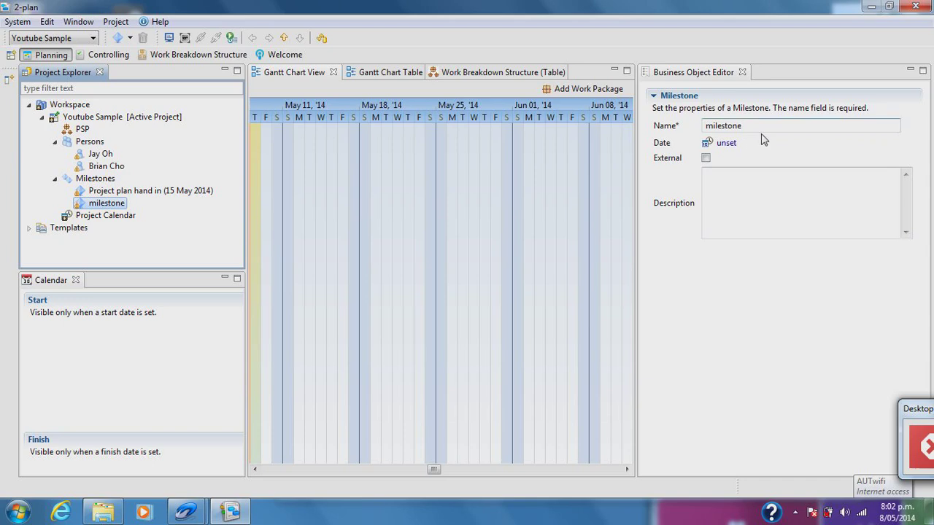
{"action": "double_click", "coordinate": [723, 126]}
{"action": "type", "text": "Project Submit"}
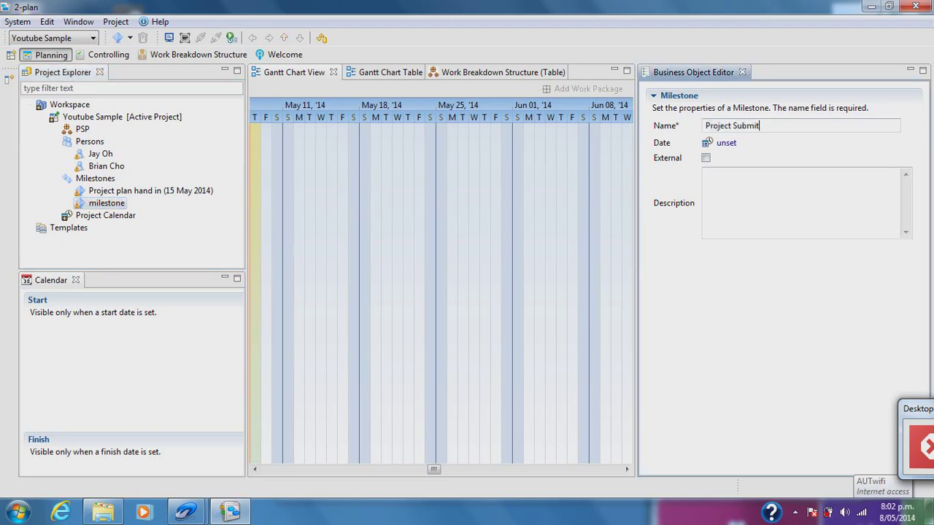
{"action": "left_click", "coordinate": [725, 144]}
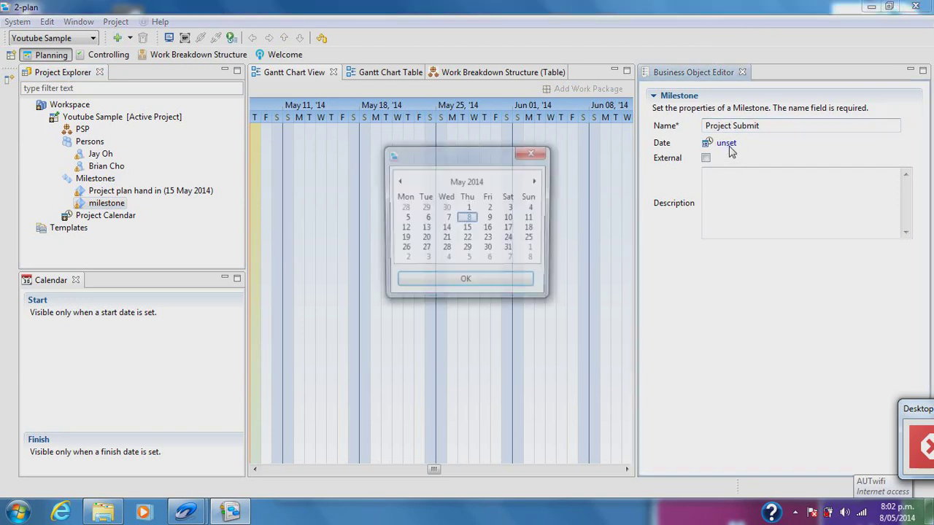
{"action": "left_click", "coordinate": [467, 249]}
{"action": "left_click", "coordinate": [474, 282]}
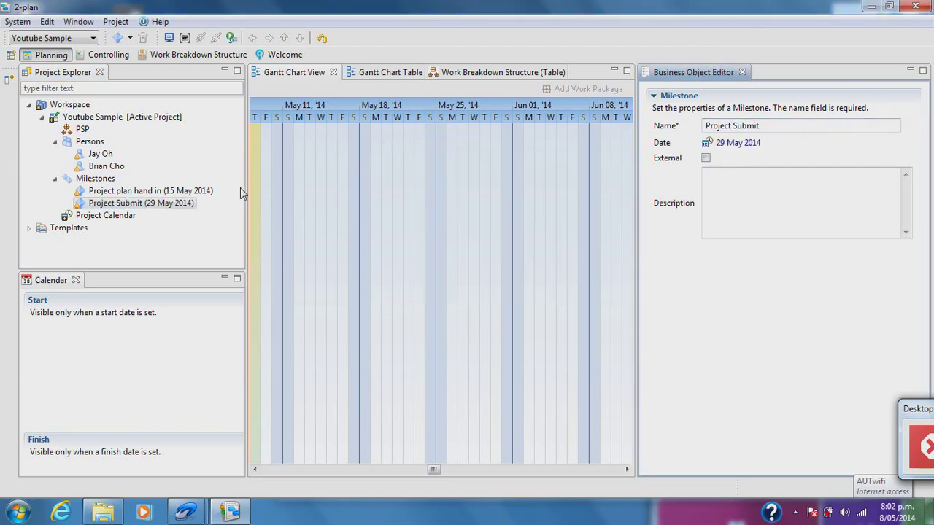
- Add five work packages directly under PSP
{"action": "left_click", "coordinate": [84, 129]}
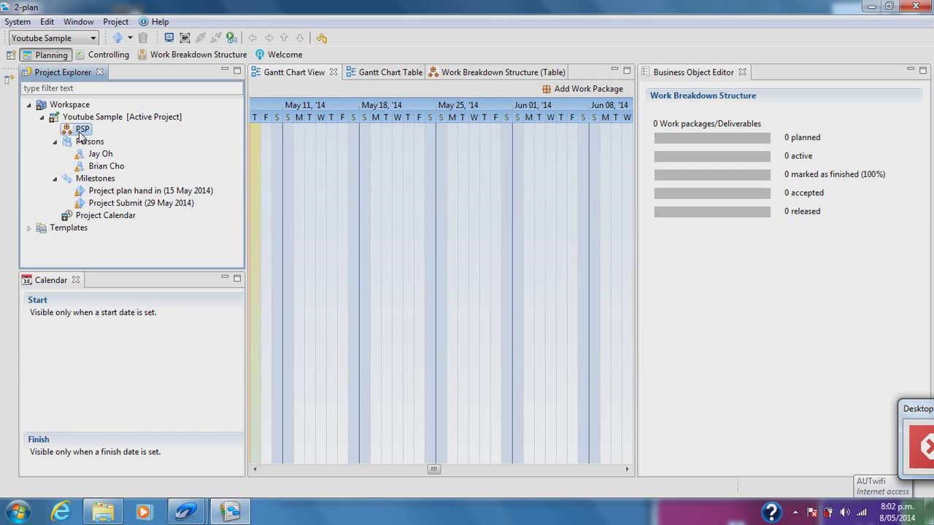
{"action": "right_click", "coordinate": [83, 129]}
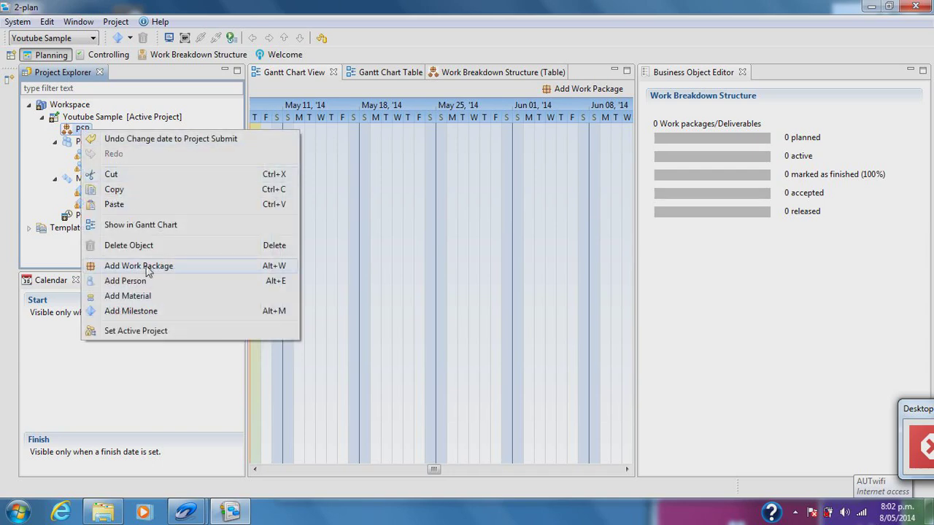
{"action": "left_click", "coordinate": [82, 363]}
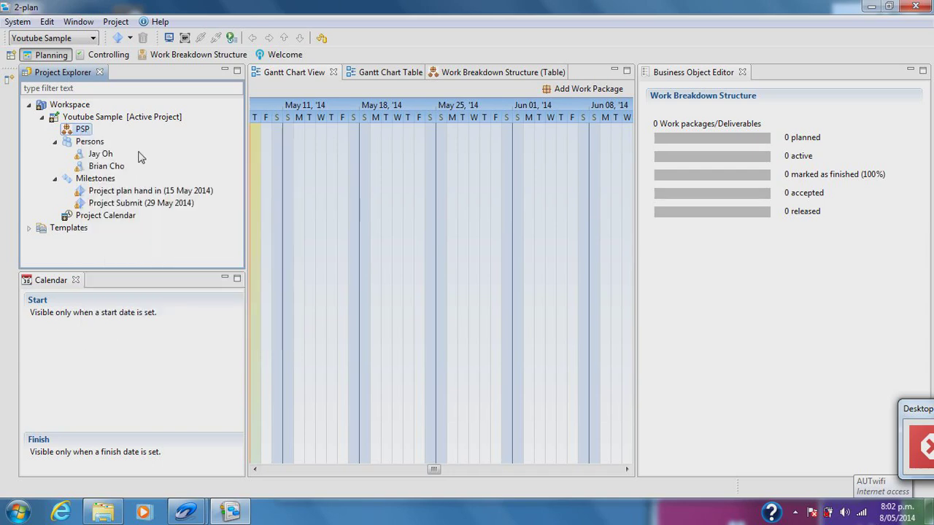
{"action": "right_click", "coordinate": [85, 131]}
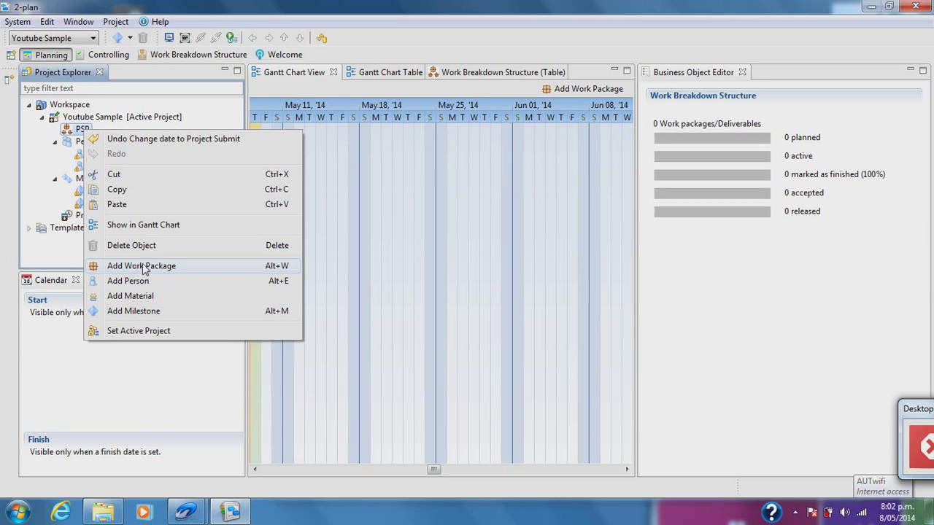
{"action": "left_click", "coordinate": [144, 267]}
{"action": "right_click", "coordinate": [81, 130]}
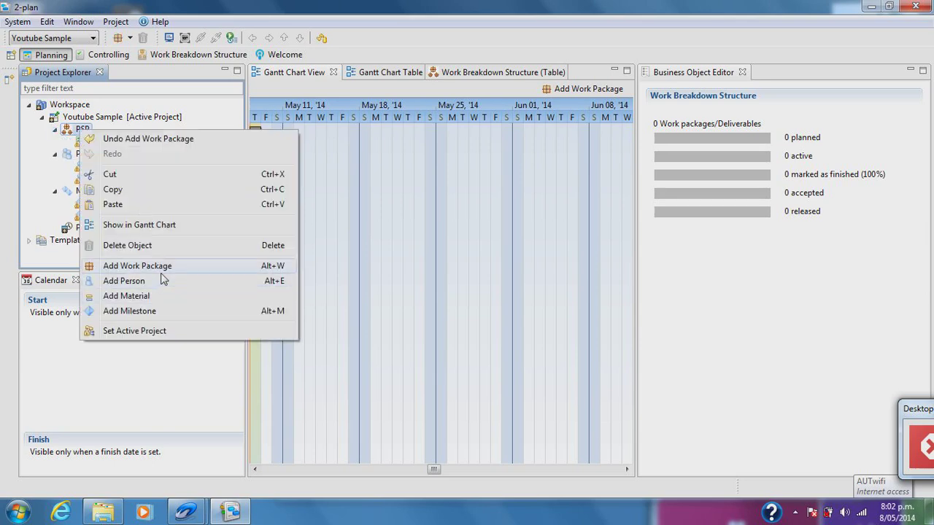
{"action": "left_click", "coordinate": [161, 267]}
{"action": "right_click", "coordinate": [81, 128]}
{"action": "left_click", "coordinate": [146, 266]}
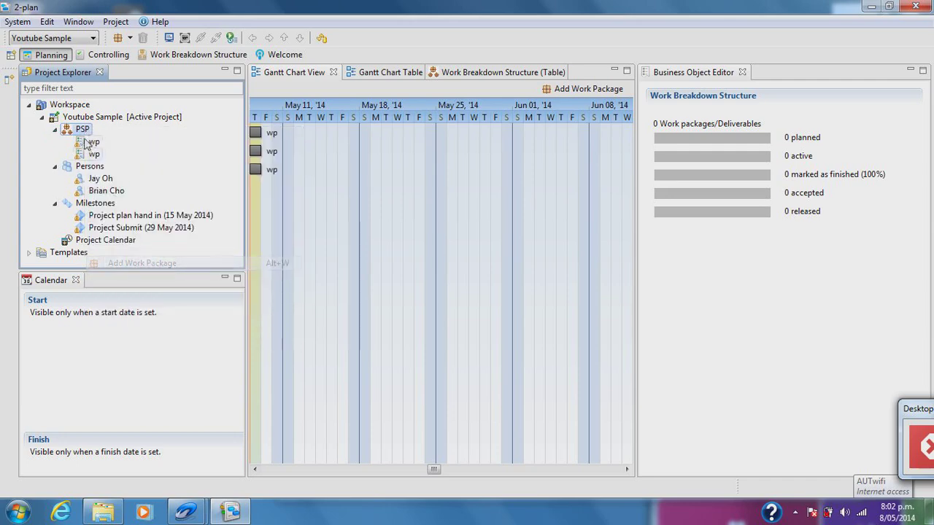
{"action": "right_click", "coordinate": [81, 129]}
{"action": "left_click", "coordinate": [156, 265]}
{"action": "right_click", "coordinate": [82, 130]}
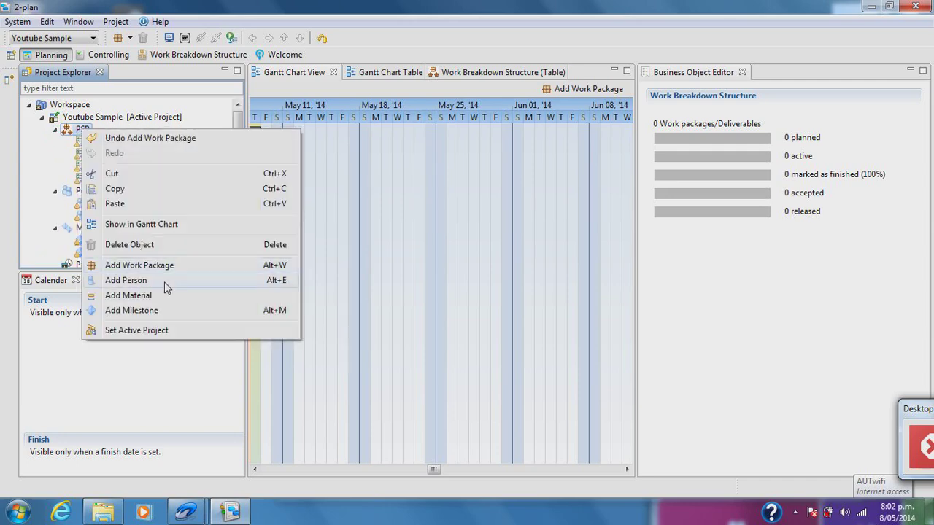
{"action": "left_click", "coordinate": [162, 266]}
- Add one child work package under each of the first four work packages
{"action": "left_click", "coordinate": [94, 142]}
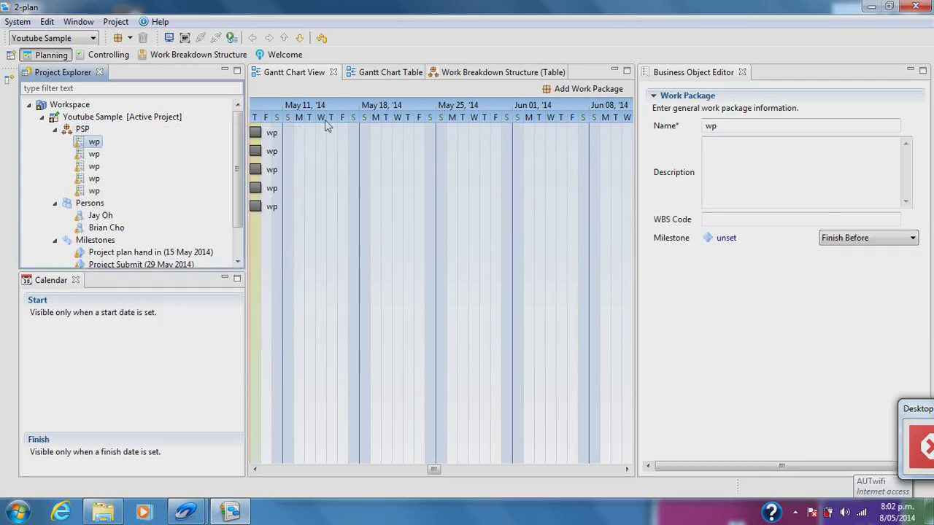
{"action": "right_click", "coordinate": [95, 142]}
{"action": "left_click", "coordinate": [146, 278]}
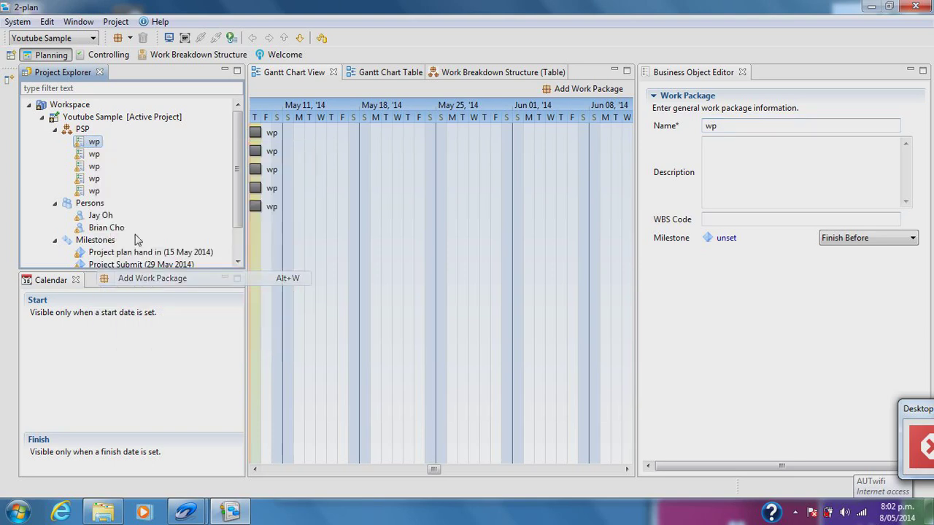
{"action": "right_click", "coordinate": [94, 167]}
{"action": "left_click", "coordinate": [145, 299]}
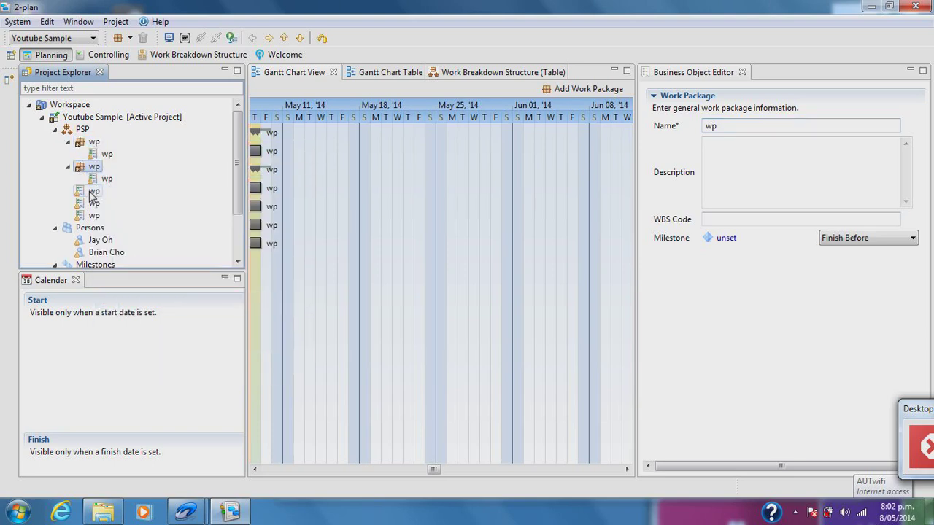
{"action": "right_click", "coordinate": [90, 192]}
{"action": "left_click", "coordinate": [146, 327]}
{"action": "right_click", "coordinate": [92, 216]}
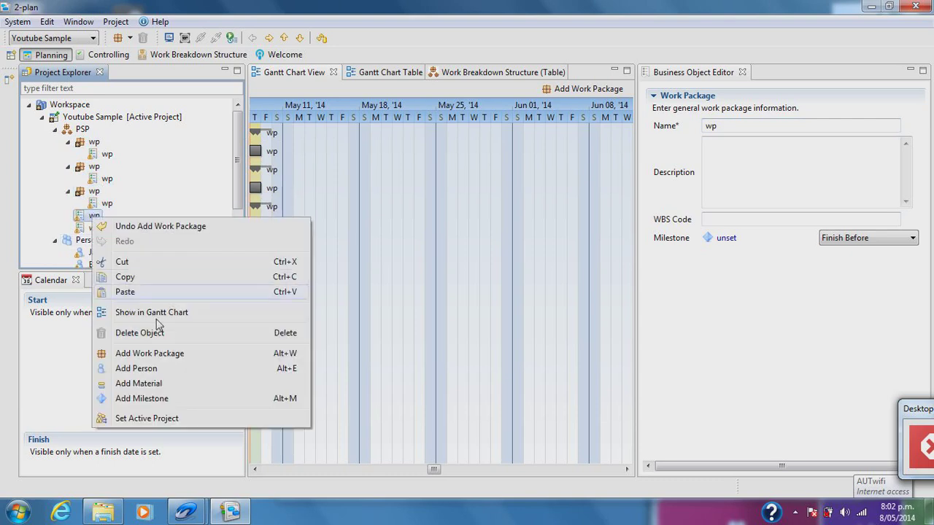
{"action": "left_click", "coordinate": [150, 353]}
{"action": "left_click", "coordinate": [94, 141]}
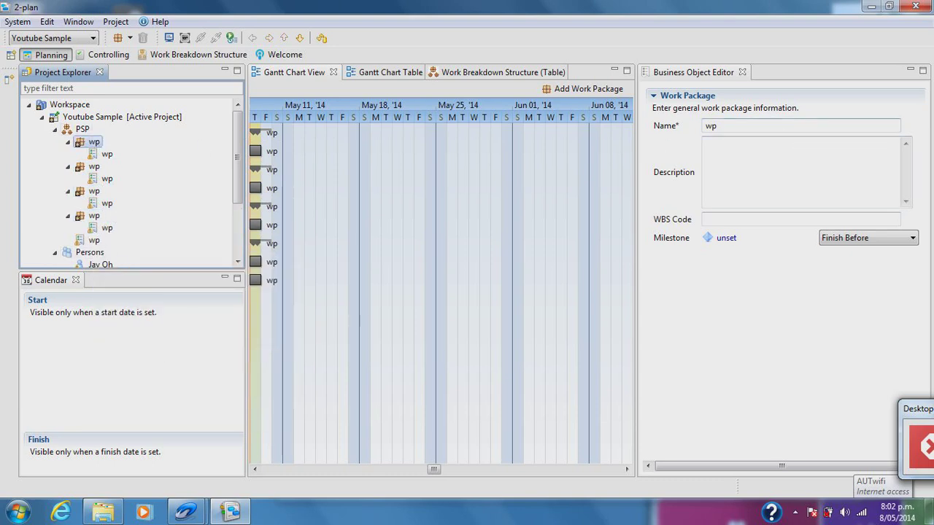
- Name the first phase Initiation, with two tasks named 'TEam formation' and 'ASsign roles'
{"action": "type", "text": "Initia"}
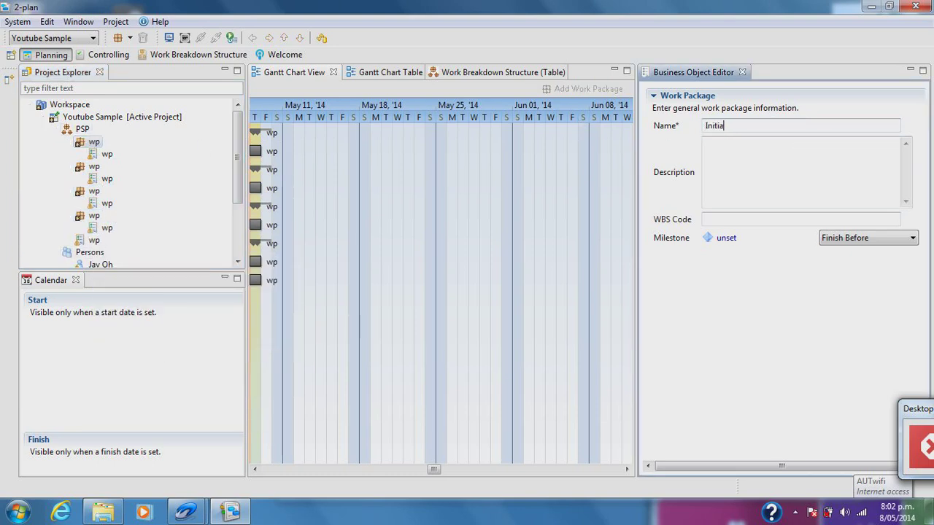
{"action": "type", "text": "tion"}
{"action": "left_click", "coordinate": [102, 142]}
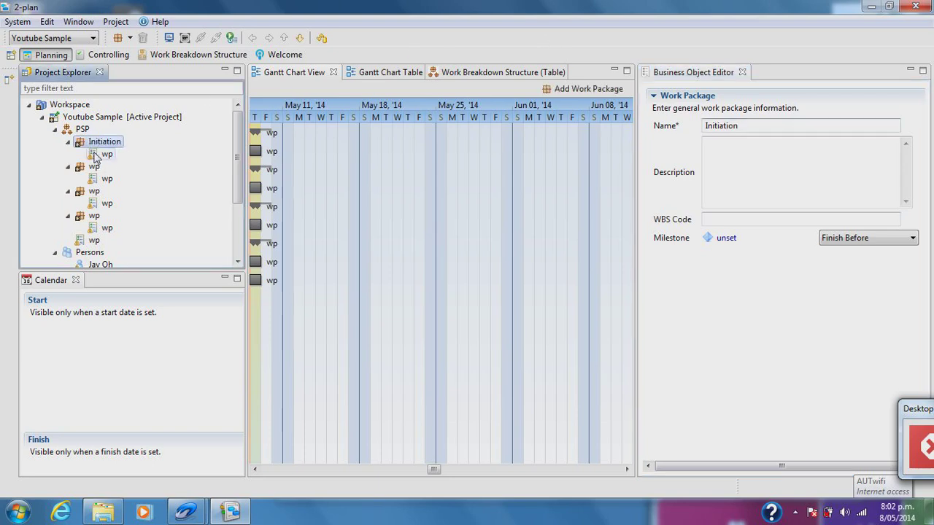
{"action": "left_click", "coordinate": [106, 154]}
{"action": "right_click", "coordinate": [96, 143]}
{"action": "left_click", "coordinate": [154, 281]}
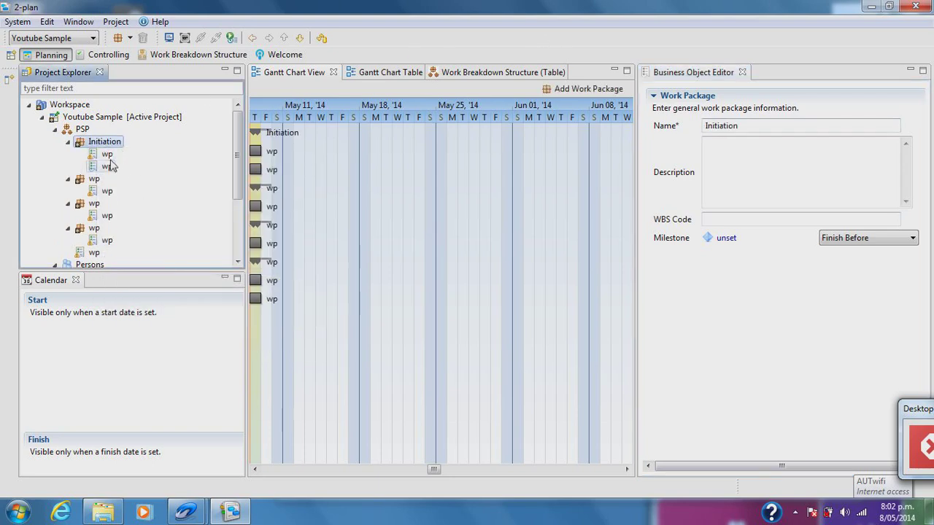
{"action": "left_click", "coordinate": [643, 127]}
{"action": "type", "text": "TEam form"}
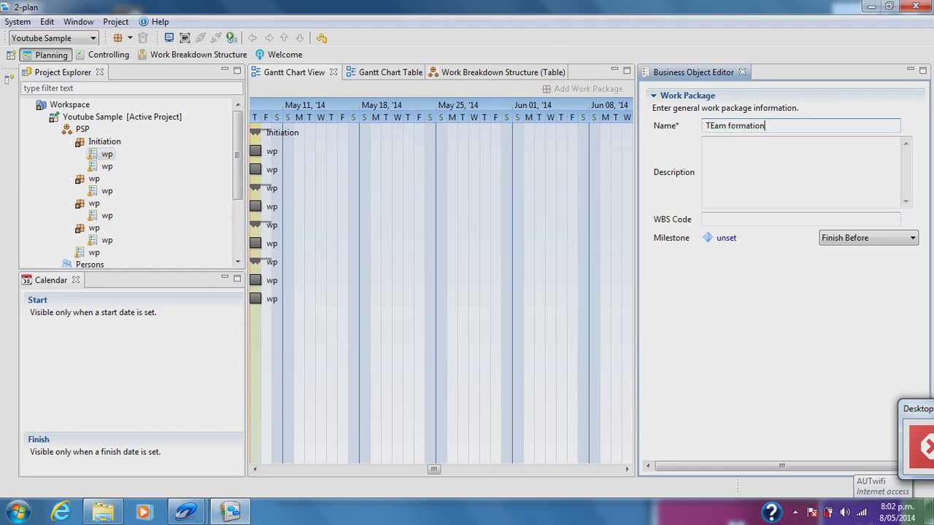
{"action": "left_click", "coordinate": [108, 166]}
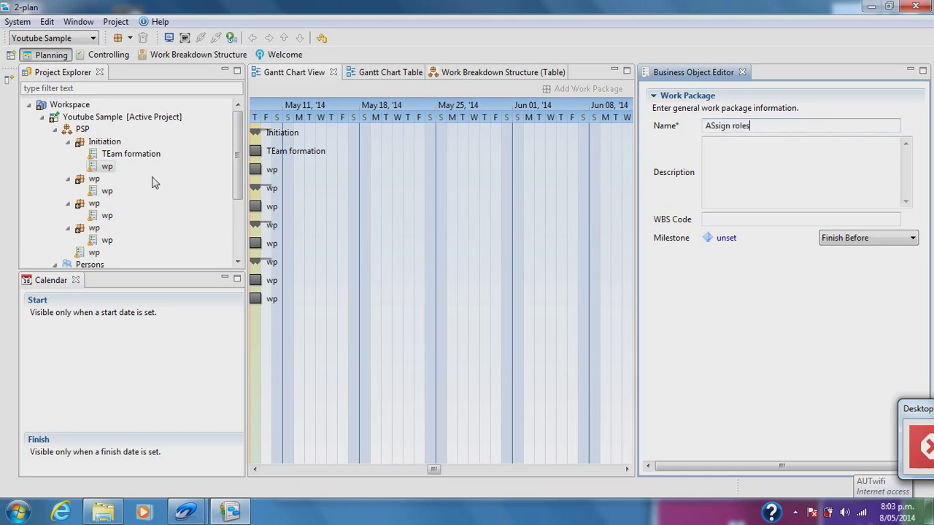
{"action": "left_click", "coordinate": [94, 179]}
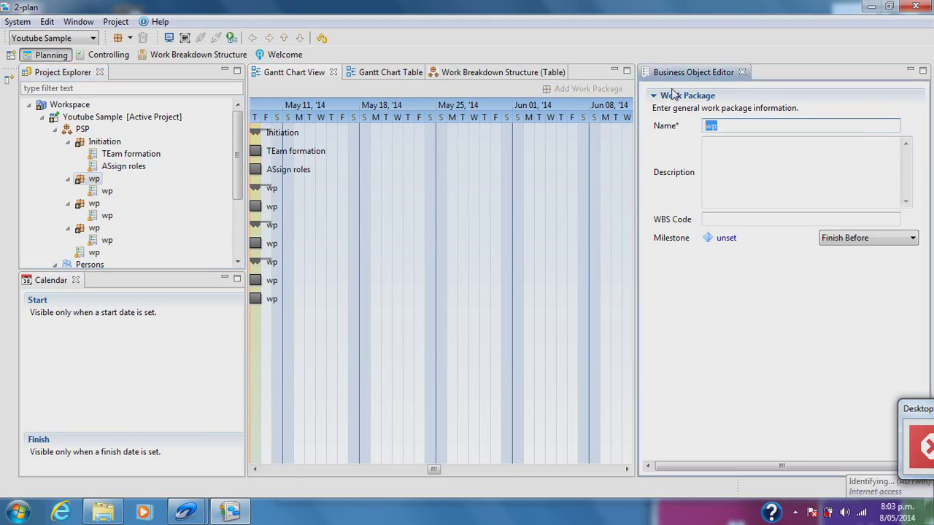
- Name the next phase Planning and link Project plan making to the Project plan hand in milestone
{"action": "type", "text": "Planning"}
{"action": "left_click", "coordinate": [107, 191]}
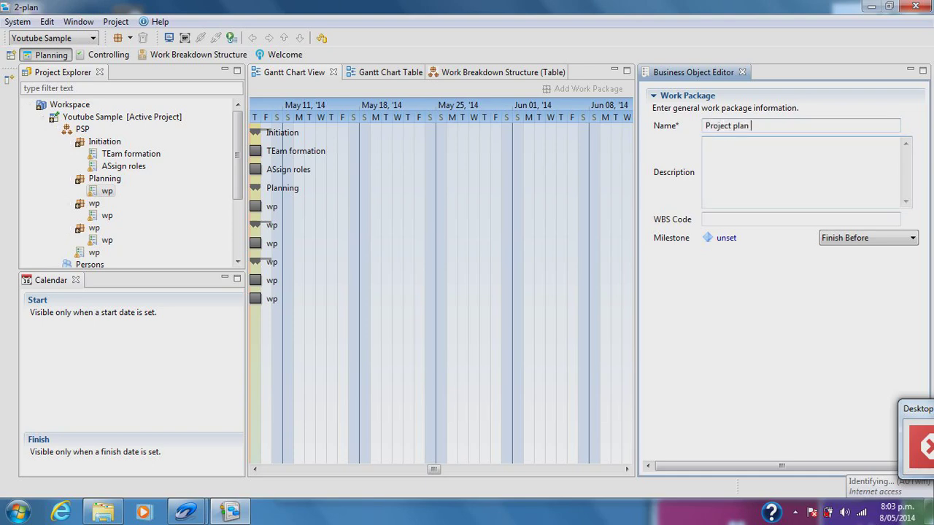
{"action": "left_click", "coordinate": [729, 242]}
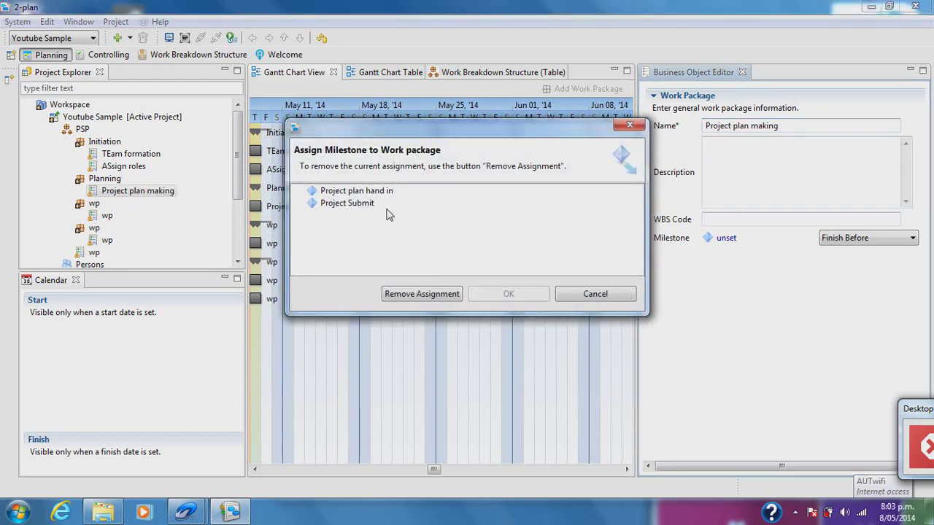
{"action": "left_click", "coordinate": [386, 189]}
{"action": "left_click", "coordinate": [509, 294]}
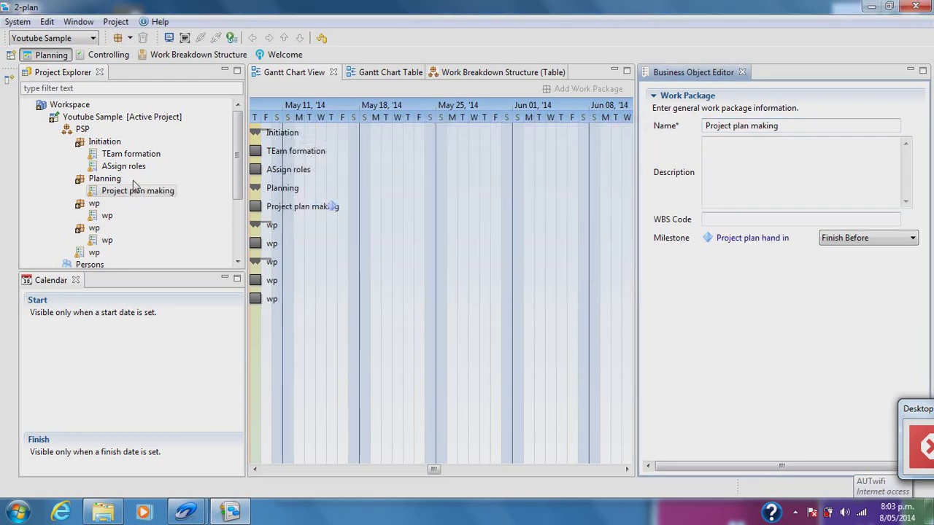
{"action": "left_click", "coordinate": [94, 203]}
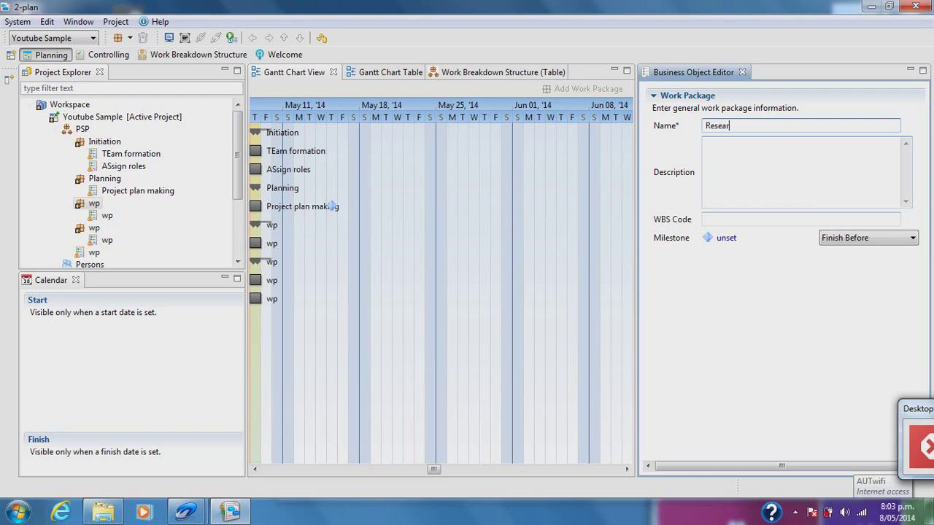
- Add a second task under Research and name the tasks General Research and Advanced Research
{"action": "left_click", "coordinate": [99, 215]}
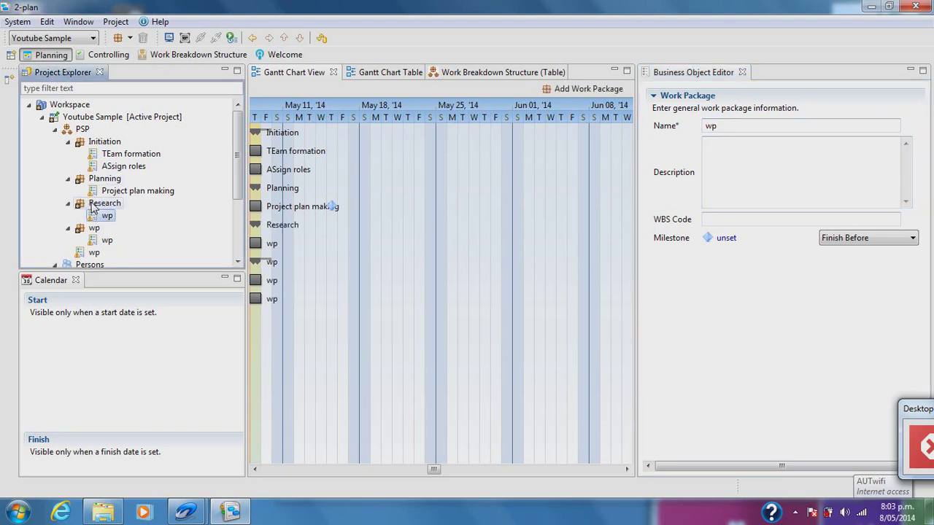
{"action": "right_click", "coordinate": [91, 201]}
{"action": "left_click", "coordinate": [153, 337]}
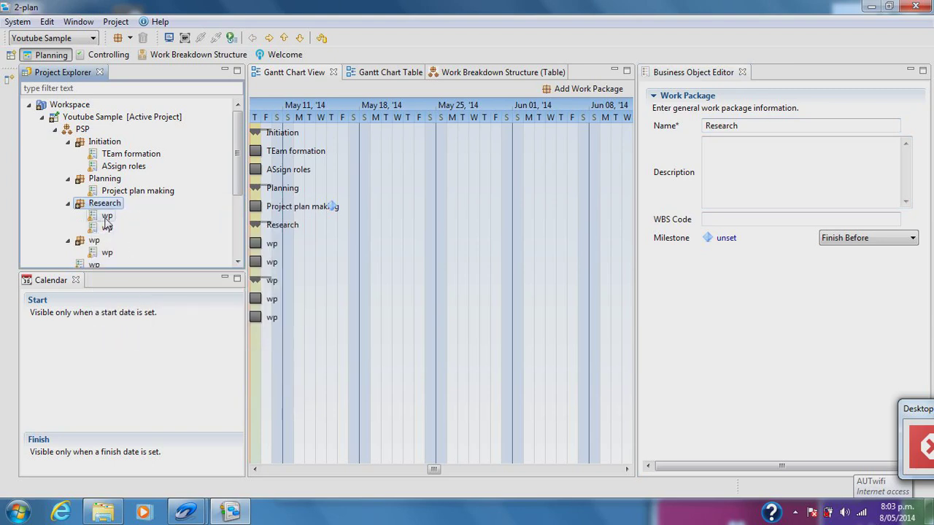
{"action": "type", "text": "General"}
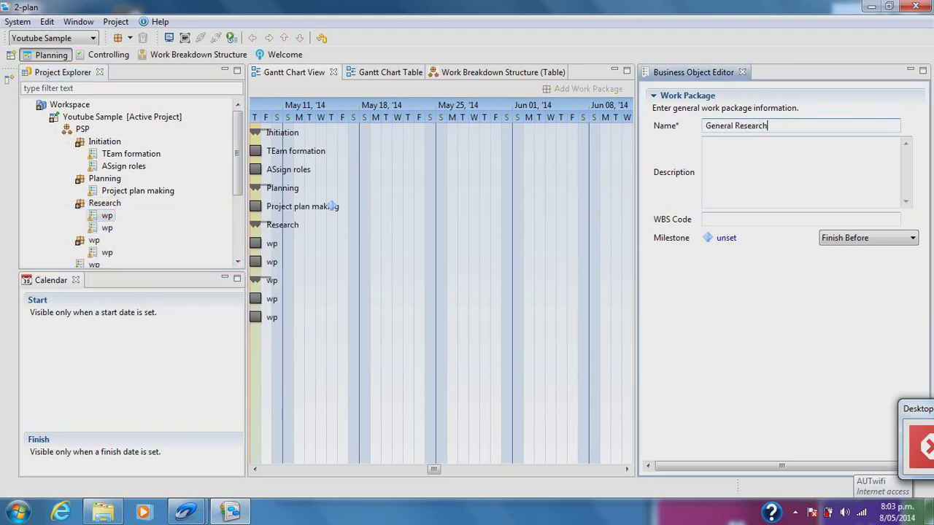
{"action": "left_click", "coordinate": [107, 227]}
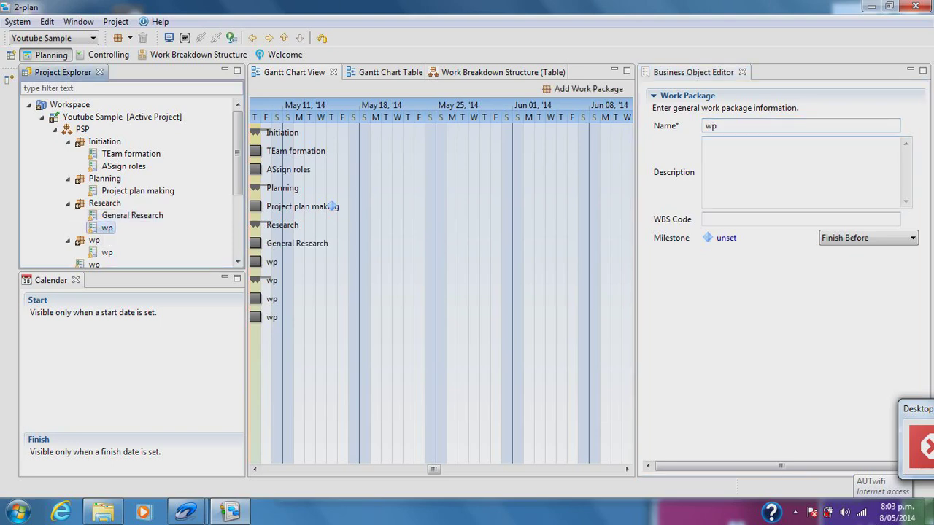
{"action": "type", "text": "ADv"}
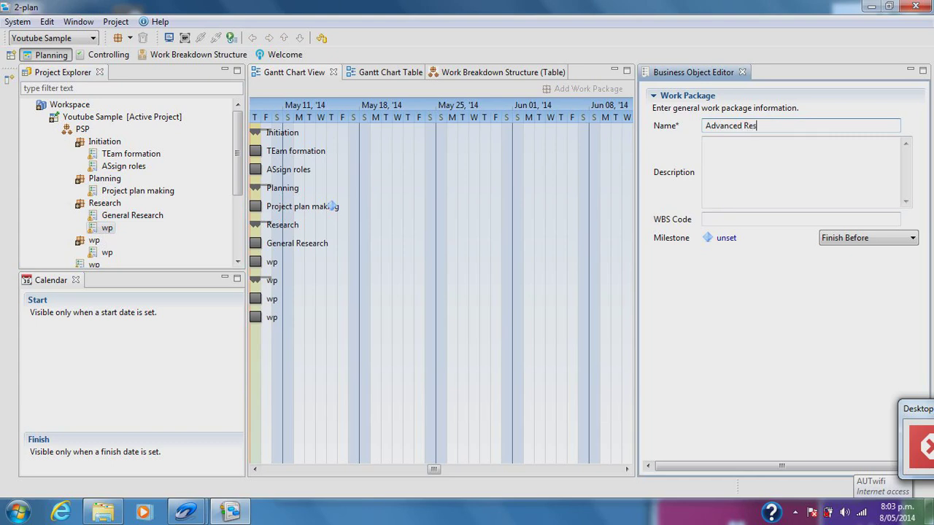
{"action": "type", "text": "anced Research"}
{"action": "left_click", "coordinate": [80, 192]}
- Name the next phase Coding and Designing, with tasks Coding and Design
{"action": "scroll", "coordinate": [80, 192], "scroll_direction": "down", "scroll_amount": 1}
{"action": "left_click", "coordinate": [85, 194]}
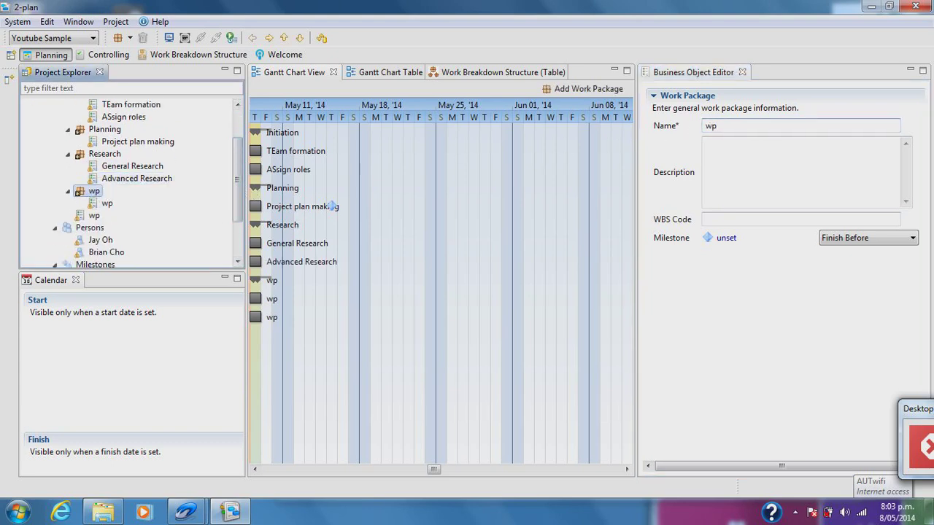
{"action": "left_click", "coordinate": [780, 125]}
{"action": "type", "text": "Coding and Designing"}
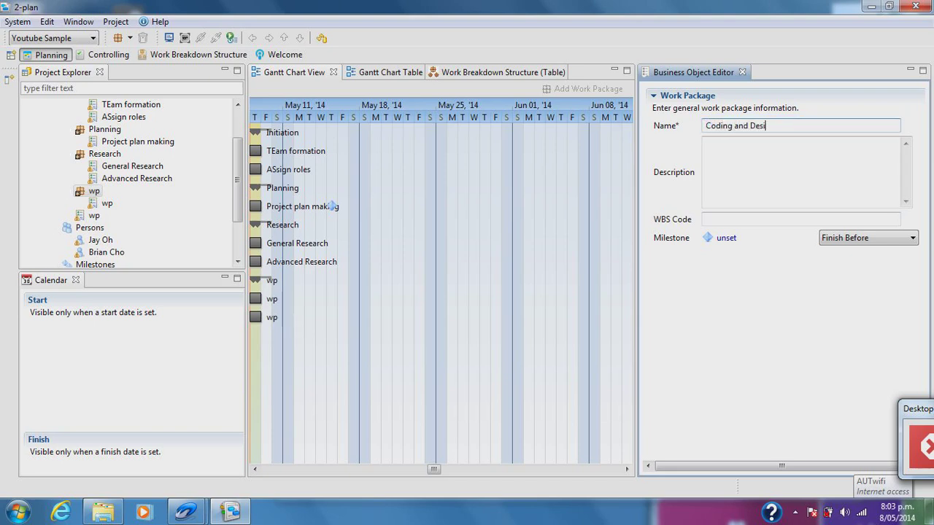
{"action": "left_click", "coordinate": [102, 203]}
{"action": "right_click", "coordinate": [95, 191]}
{"action": "left_click", "coordinate": [164, 328]}
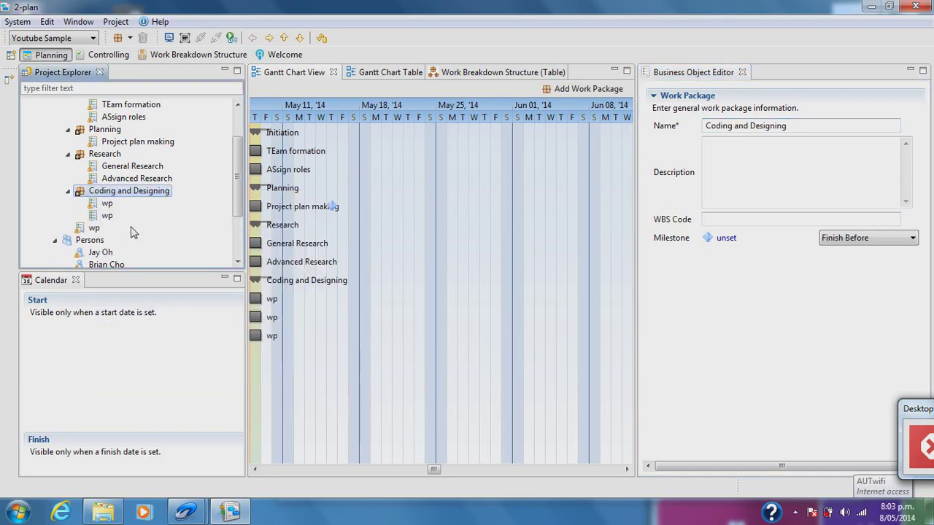
{"action": "left_click", "coordinate": [106, 203]}
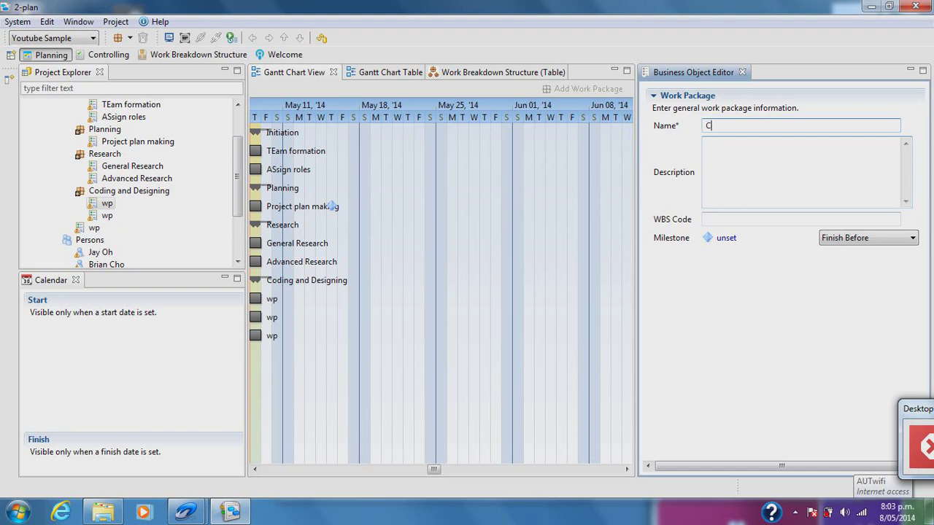
{"action": "type", "text": "Coding"}
{"action": "left_click", "coordinate": [107, 215]}
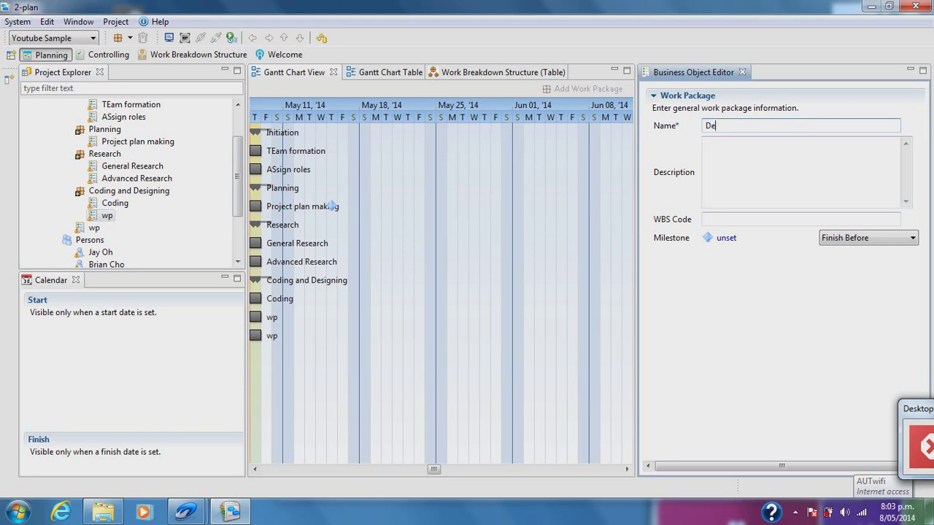
{"action": "left_click", "coordinate": [113, 216]}
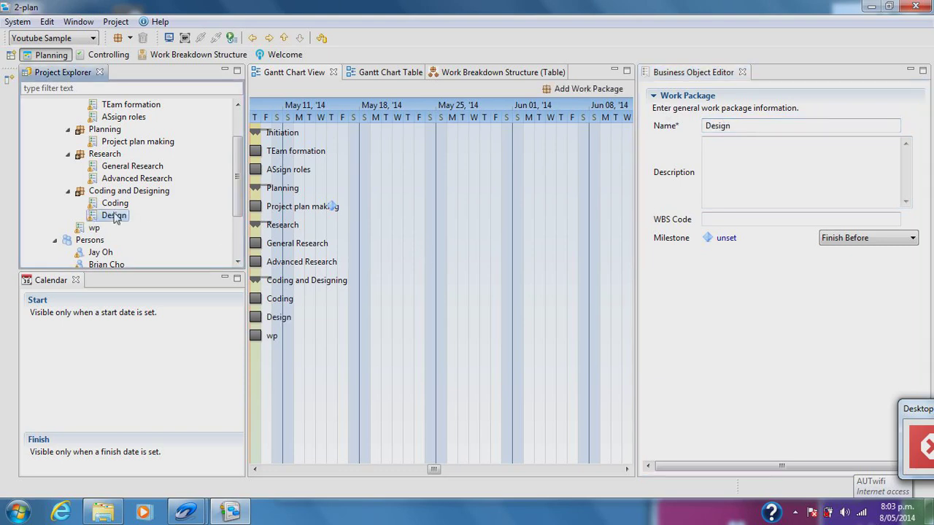
- Add a child work package under the remaining unnamed phase, leaving Design below Coding
{"action": "left_click", "coordinate": [299, 38]}
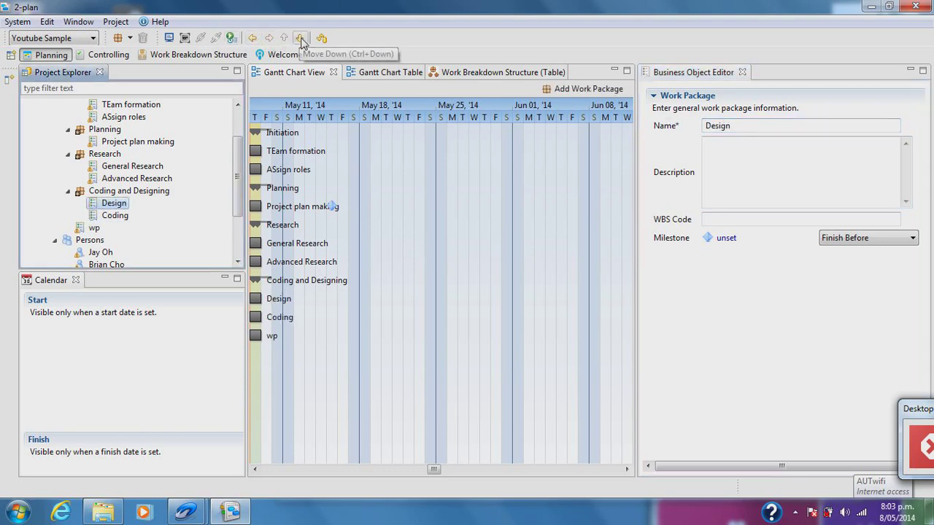
{"action": "left_click", "coordinate": [300, 40]}
{"action": "left_click", "coordinate": [93, 228]}
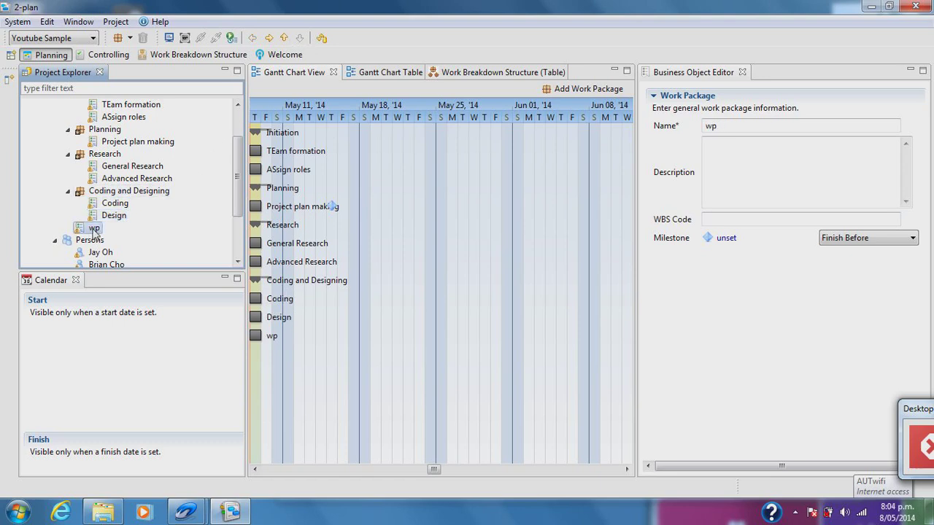
{"action": "right_click", "coordinate": [113, 216]}
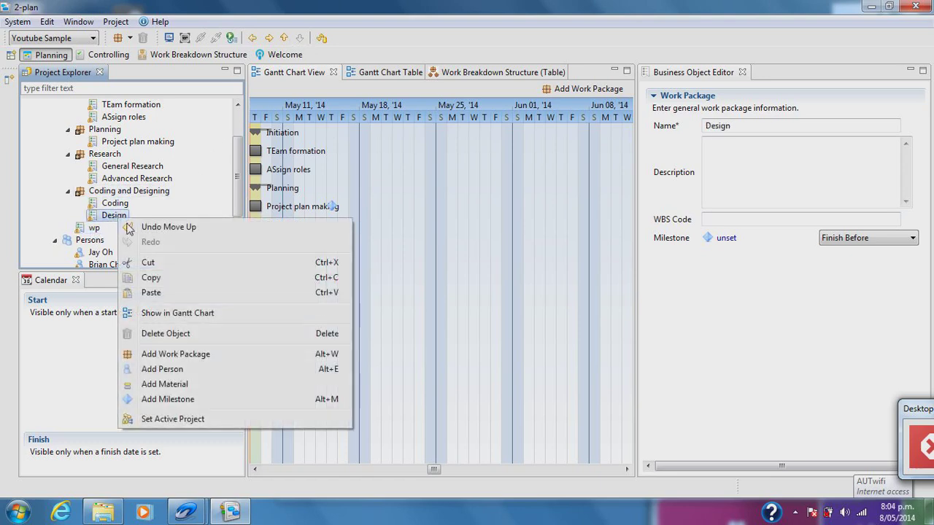
{"action": "left_click", "coordinate": [103, 191]}
{"action": "right_click", "coordinate": [102, 193]}
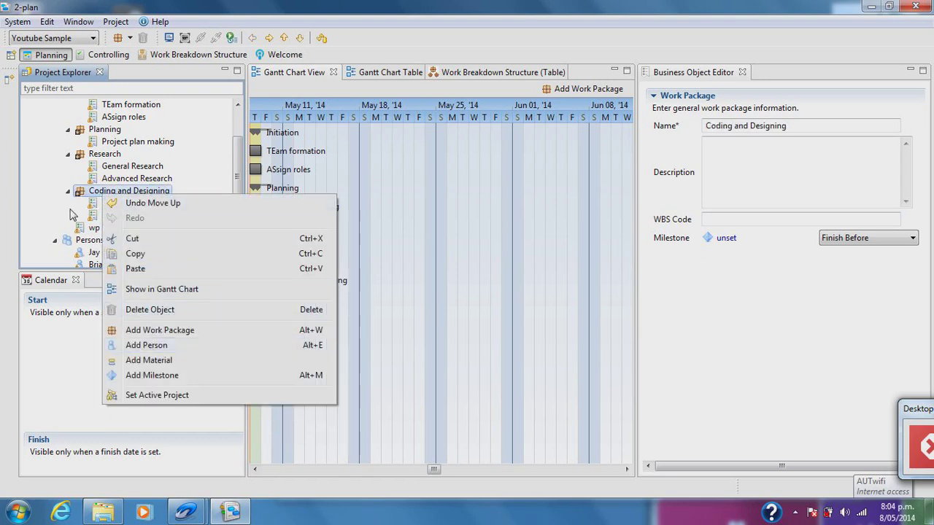
{"action": "left_click", "coordinate": [94, 228]}
{"action": "left_click", "coordinate": [94, 228]}
{"action": "right_click", "coordinate": [96, 232]}
{"action": "left_click", "coordinate": [145, 368]}
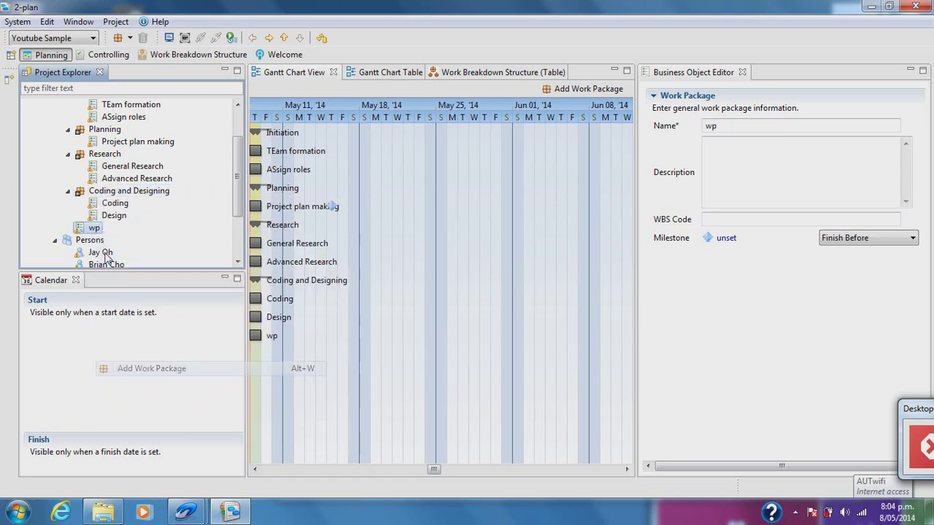
- Name the phase Closing and its child Bug Check, then add another work package under Closing
{"action": "left_click", "coordinate": [653, 131]}
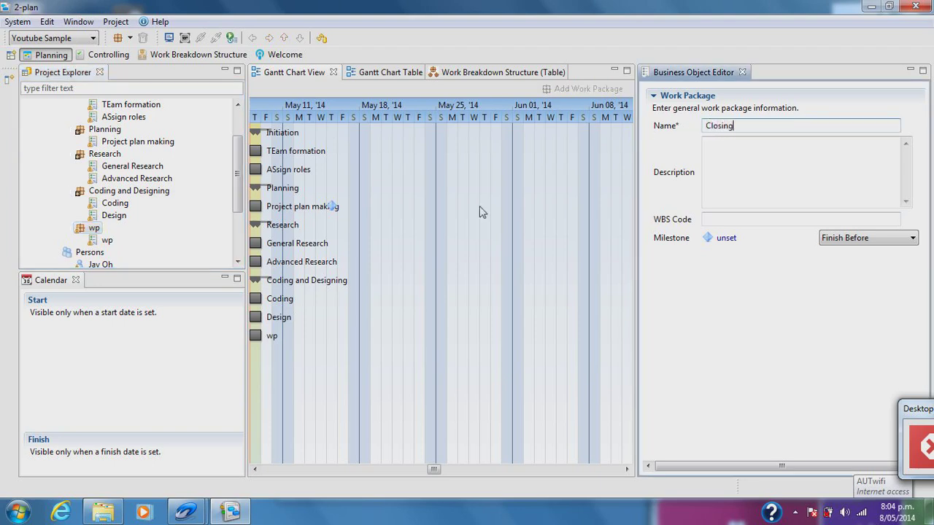
{"action": "left_click", "coordinate": [107, 241]}
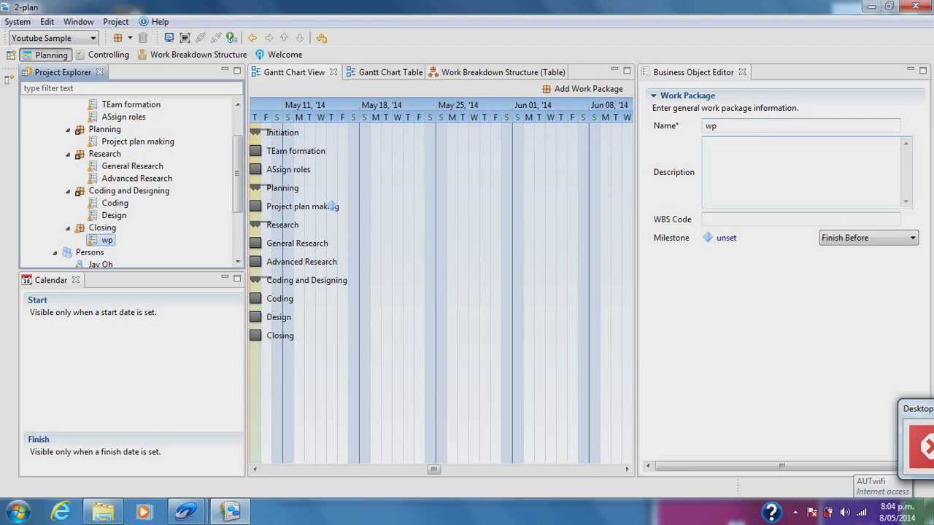
{"action": "left_click", "coordinate": [668, 124]}
{"action": "type", "text": "Bug Check"}
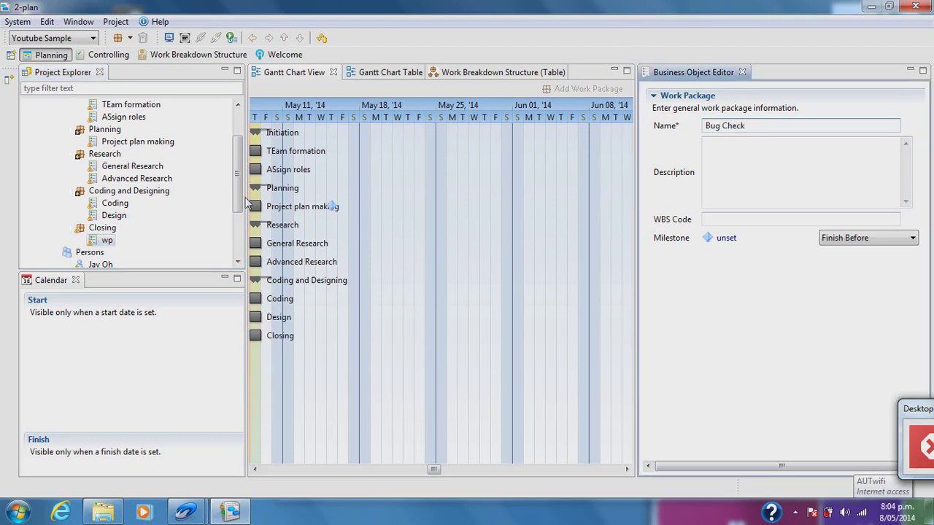
{"action": "left_click", "coordinate": [152, 237]}
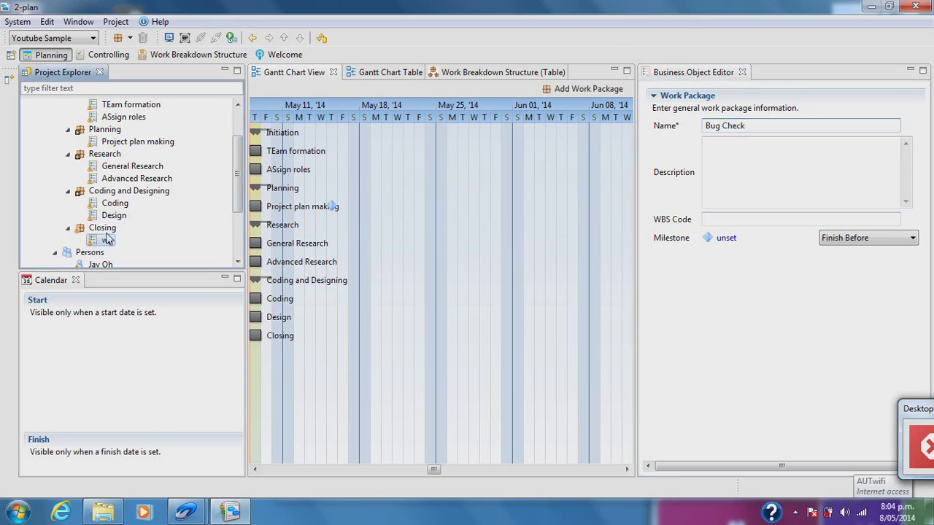
{"action": "right_click", "coordinate": [97, 229]}
{"action": "left_click", "coordinate": [153, 370]}
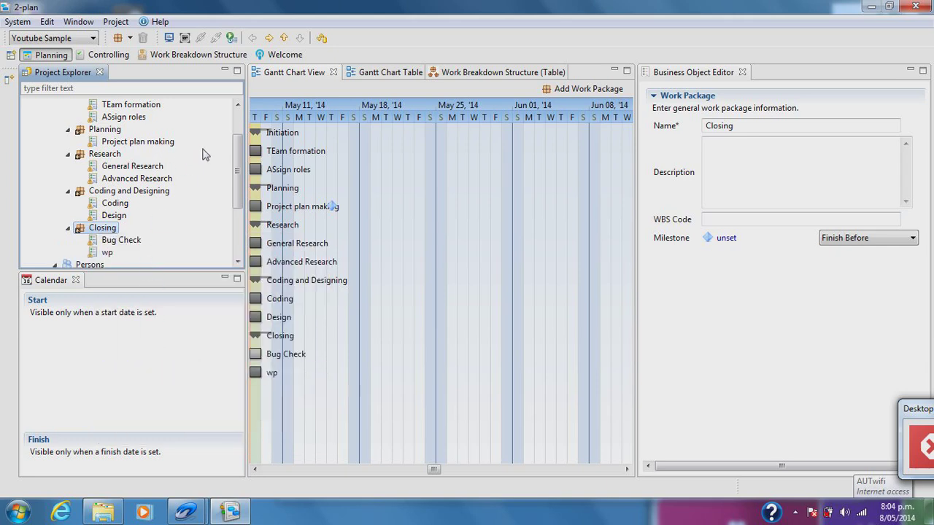
{"action": "scroll", "coordinate": [204, 157], "scroll_direction": "up", "scroll_amount": 2}
{"action": "left_click", "coordinate": [124, 166]}
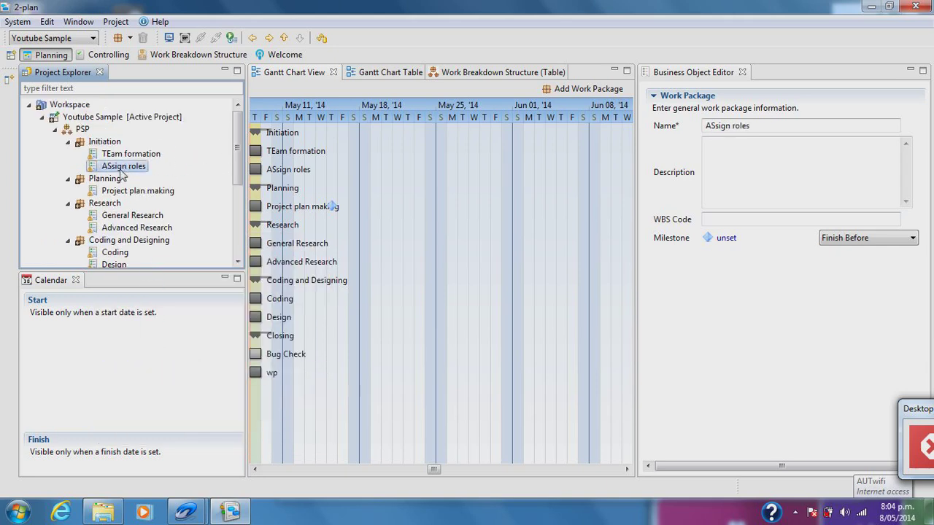
- Link Team formation to Assign roles, then select Project plan making with the Research packages
{"action": "left_click", "coordinate": [134, 154]}
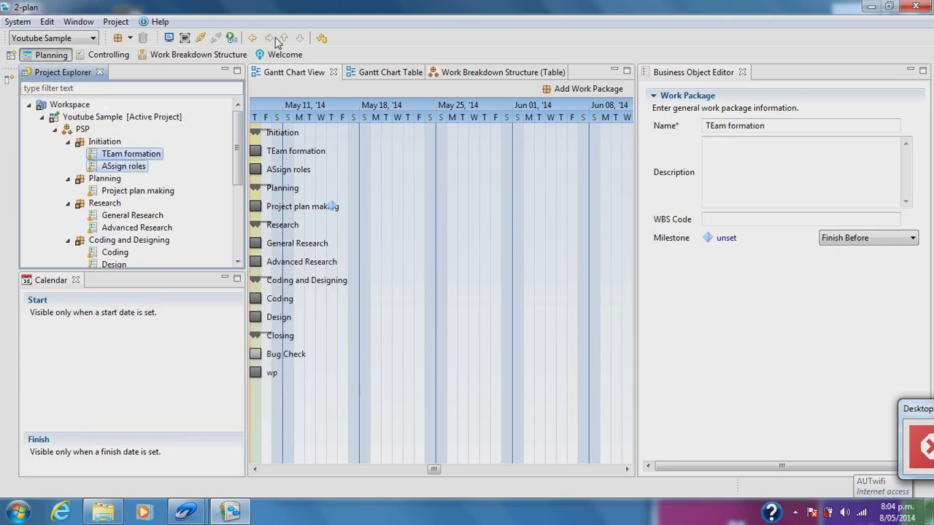
{"action": "left_click", "coordinate": [125, 166]}
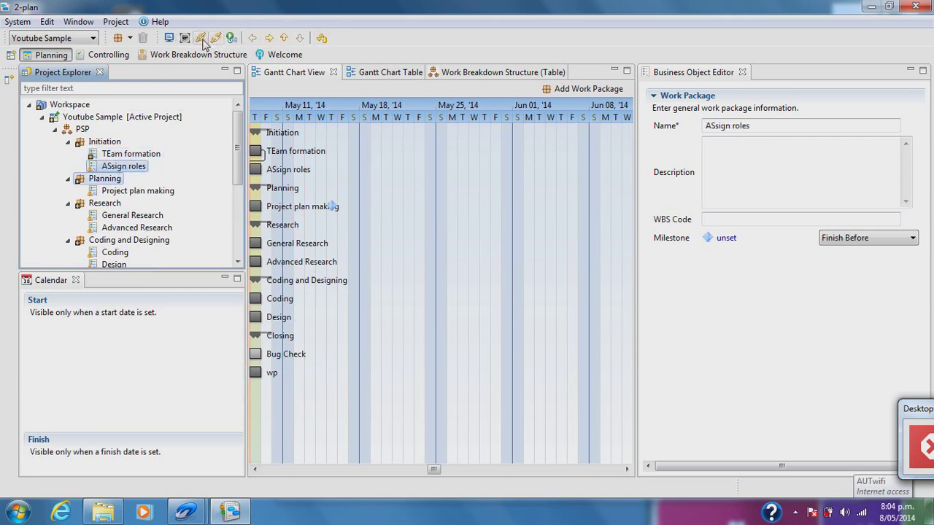
{"action": "left_click", "coordinate": [104, 204]}
{"action": "left_click", "coordinate": [135, 191]}
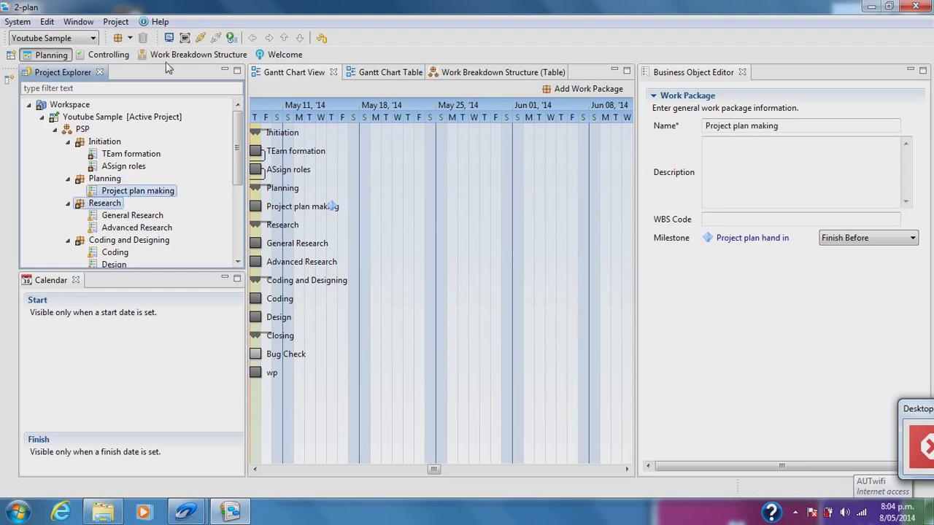
{"action": "left_click", "coordinate": [121, 226]}
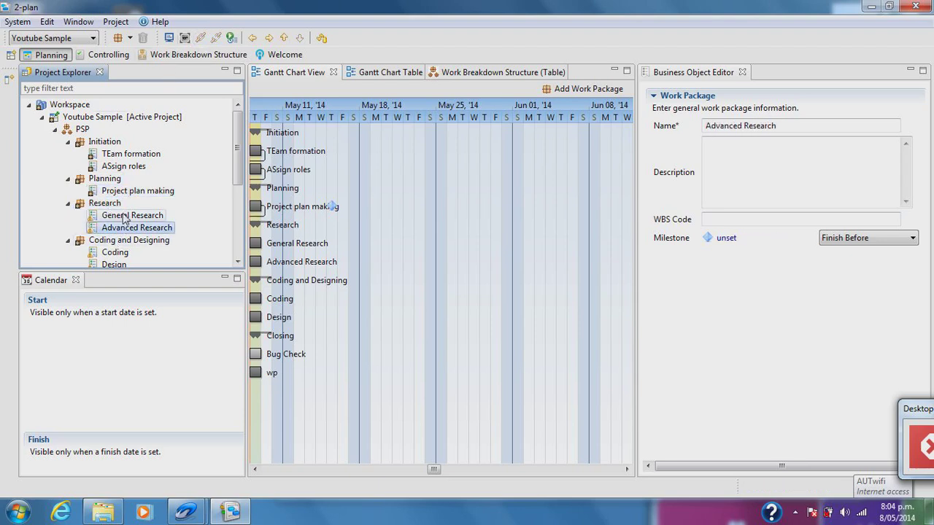
{"action": "left_click", "coordinate": [117, 203]}
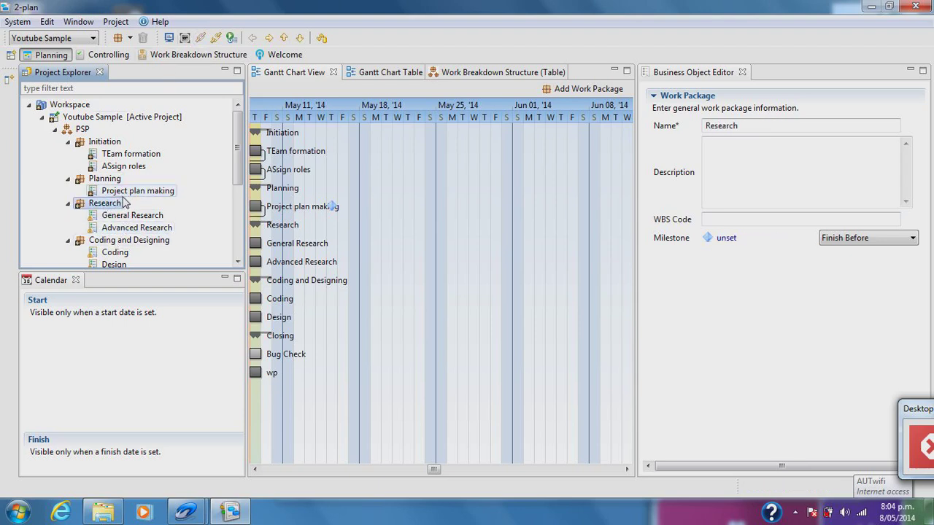
{"action": "left_click", "coordinate": [123, 195]}
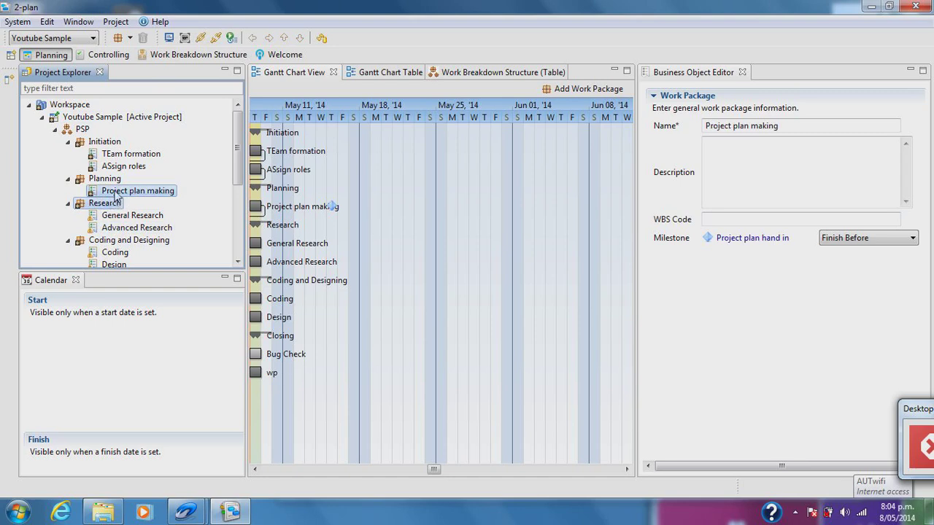
{"action": "left_click_drag", "start_coordinate": [115, 197], "coordinate": [167, 191]}
- Pair General Research with Advanced Research, and Coding with Design
{"action": "left_click", "coordinate": [120, 215]}
{"action": "left_click", "coordinate": [111, 205]}
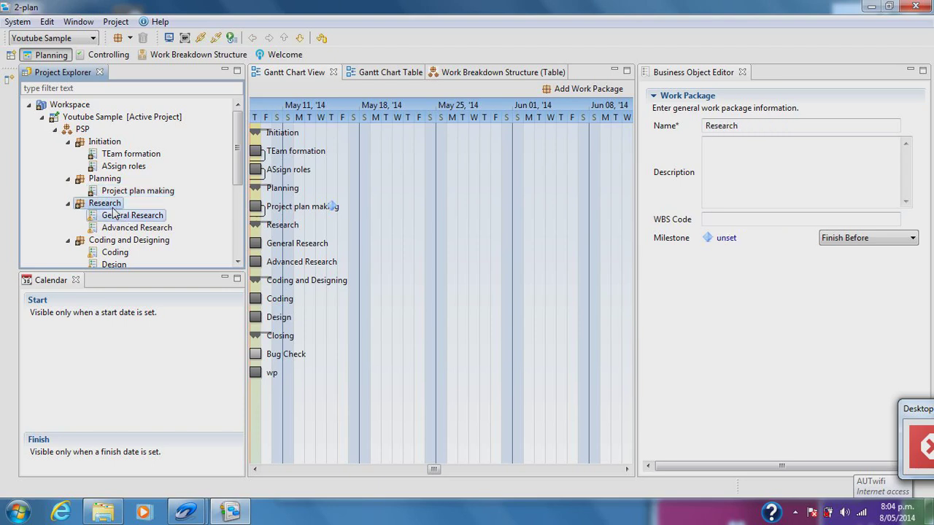
{"action": "left_click", "coordinate": [132, 215]}
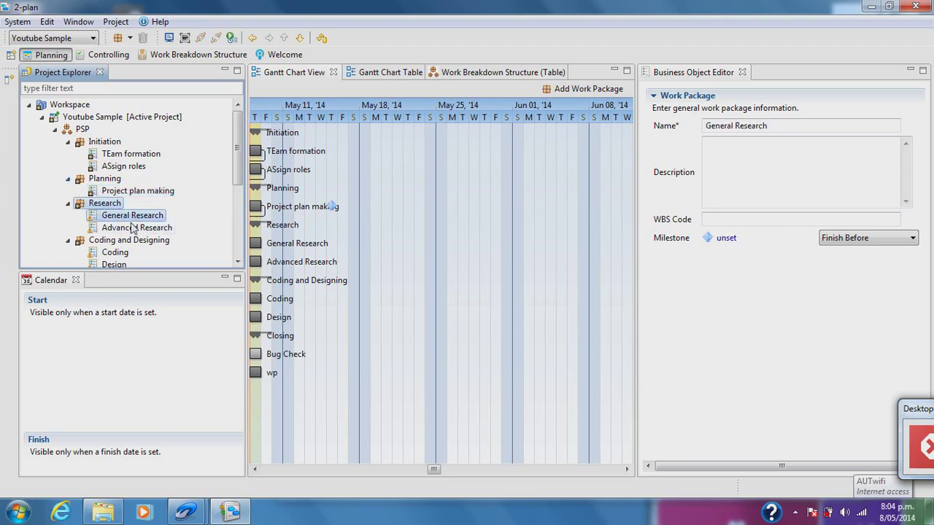
{"action": "left_click", "coordinate": [136, 228]}
{"action": "left_click", "coordinate": [132, 216], "text": "ctrl"}
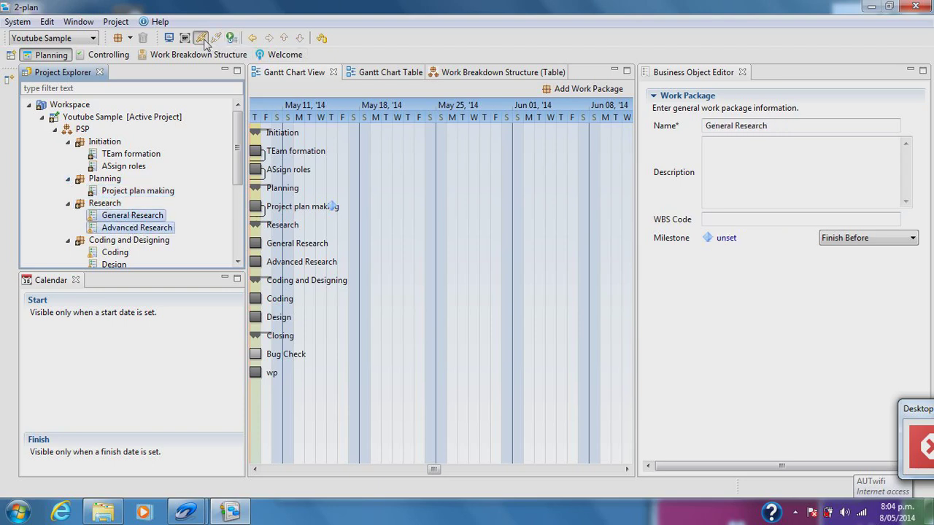
{"action": "left_click", "coordinate": [115, 241]}
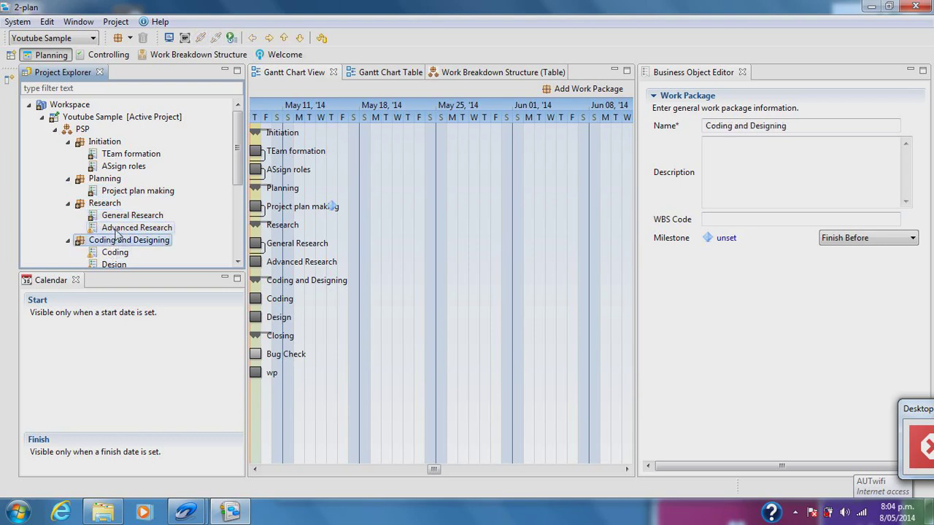
{"action": "left_click", "coordinate": [121, 229], "text": "ctrl"}
{"action": "scroll", "coordinate": [192, 223], "scroll_direction": "down", "scroll_amount": 1}
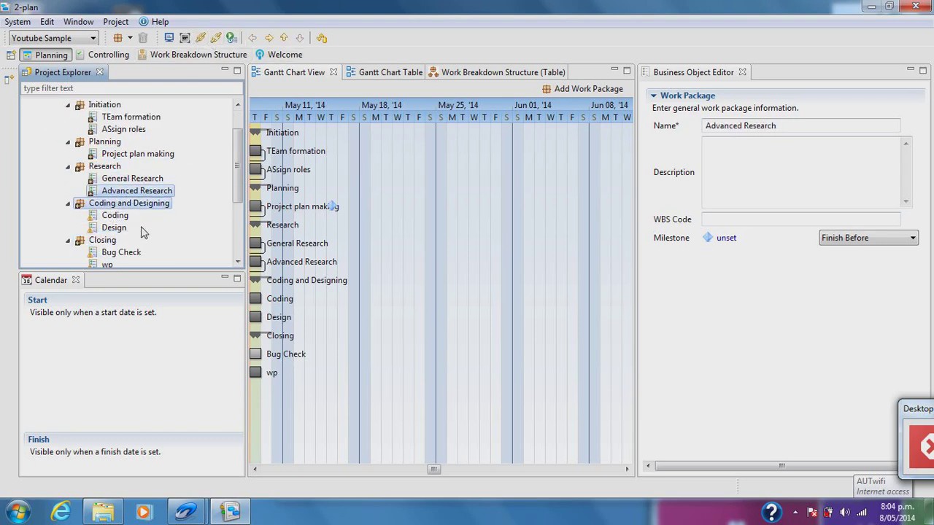
{"action": "left_click", "coordinate": [115, 228]}
{"action": "left_click", "coordinate": [116, 215], "text": "ctrl"}
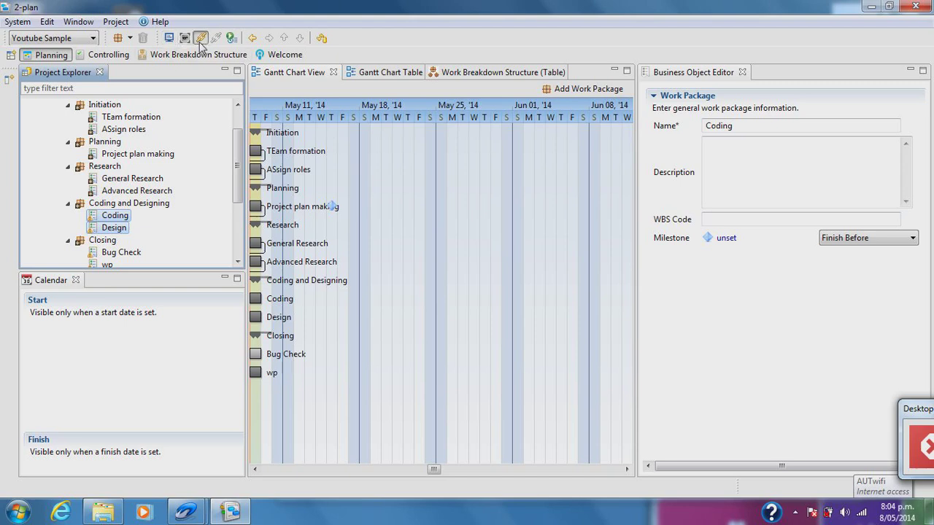
- Pair Closing with Design and wp with Bug Check, then put wp's Name field into editing
{"action": "scroll", "coordinate": [186, 235], "scroll_direction": "down", "scroll_amount": 1}
{"action": "left_click", "coordinate": [103, 203]}
{"action": "left_click", "coordinate": [114, 190], "text": "ctrl"}
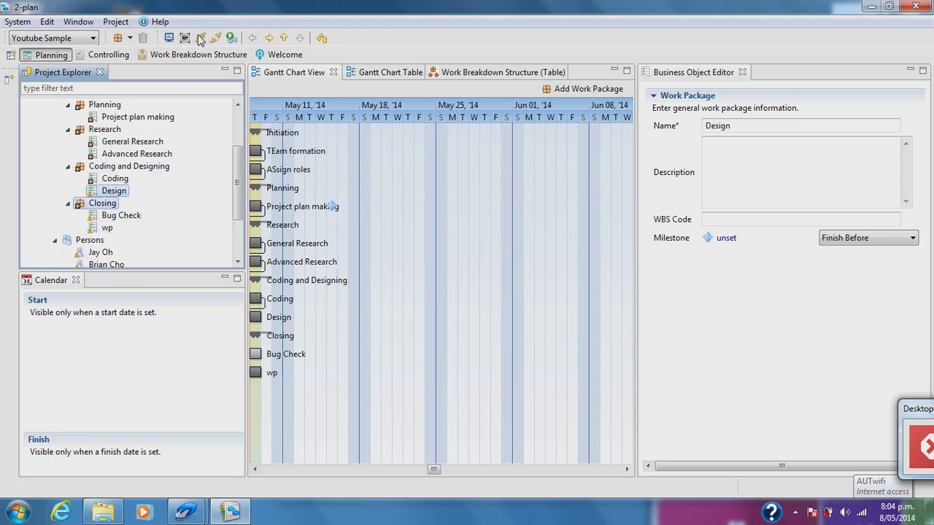
{"action": "left_click", "coordinate": [108, 229]}
{"action": "left_click", "coordinate": [121, 215], "text": "ctrl"}
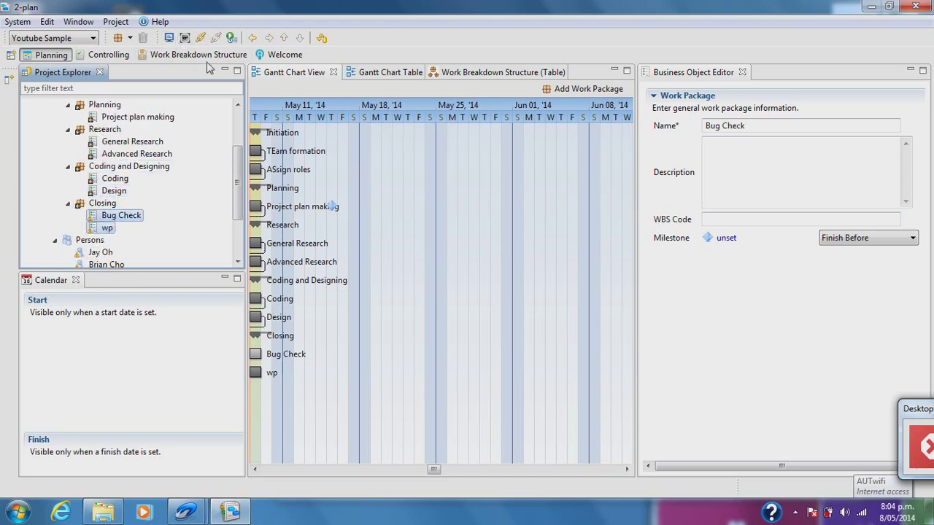
{"action": "scroll", "coordinate": [183, 252], "scroll_direction": "down", "scroll_amount": 1}
{"action": "scroll", "coordinate": [175, 248], "scroll_direction": "up", "scroll_amount": 2}
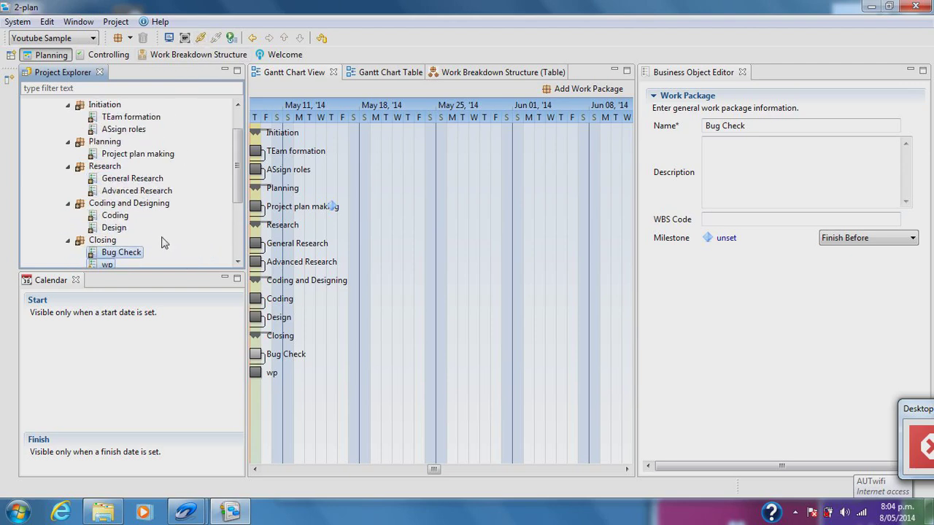
{"action": "left_click", "coordinate": [108, 263]}
{"action": "left_click", "coordinate": [711, 125]}
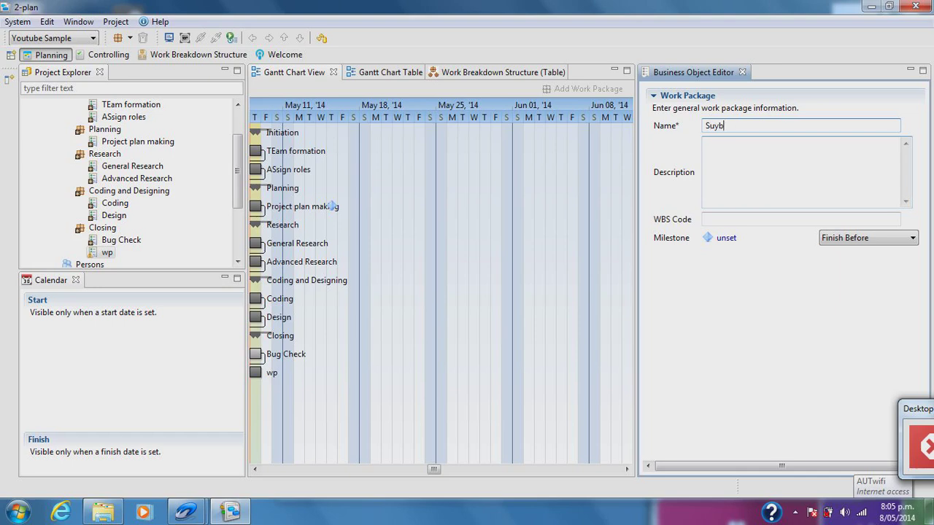
- Check the renamed Submit package in the WBS table, Gantt chart table and Gantt chart view
{"action": "left_click", "coordinate": [481, 73]}
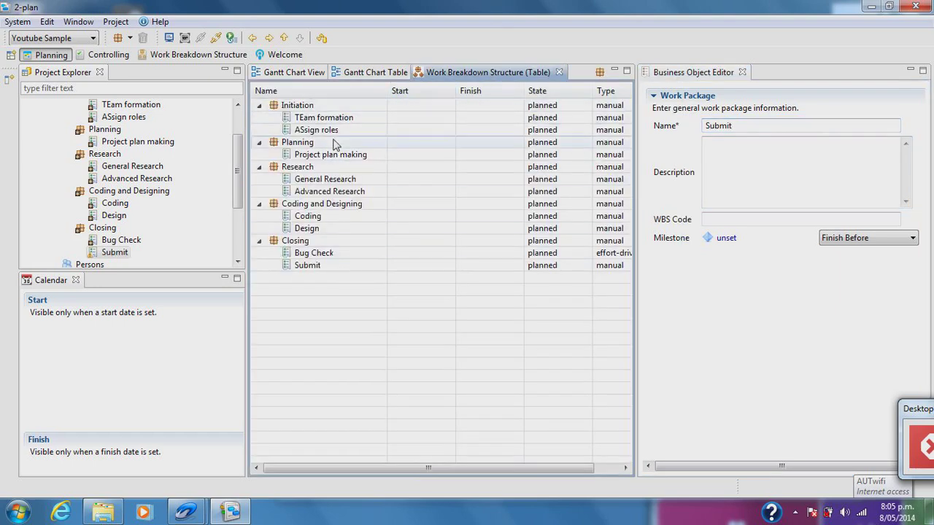
{"action": "left_click", "coordinate": [376, 73]}
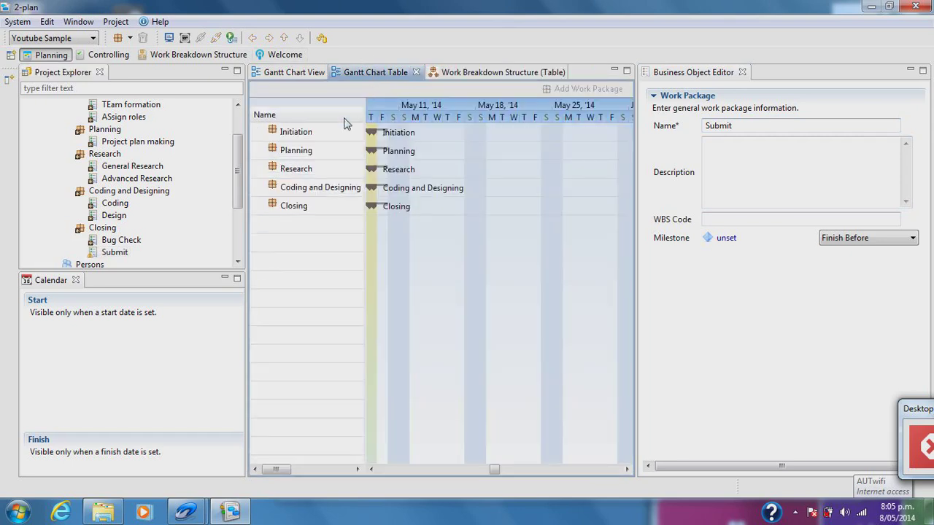
{"action": "left_click", "coordinate": [295, 73]}
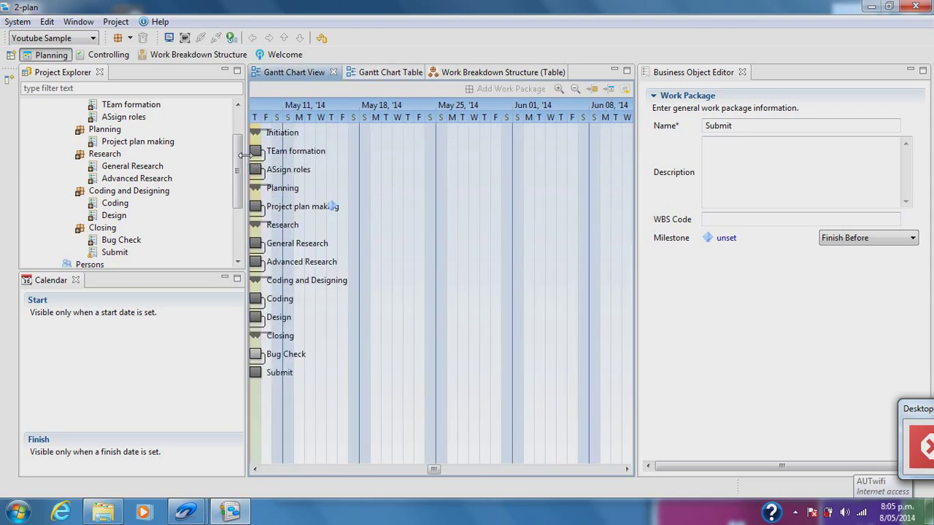
{"action": "left_click_drag", "start_coordinate": [235, 174], "coordinate": [235, 149]}
- Calculate the Youtube Sample schedule so work packages get start dates like 8/05/14
{"action": "right_click", "coordinate": [76, 108]}
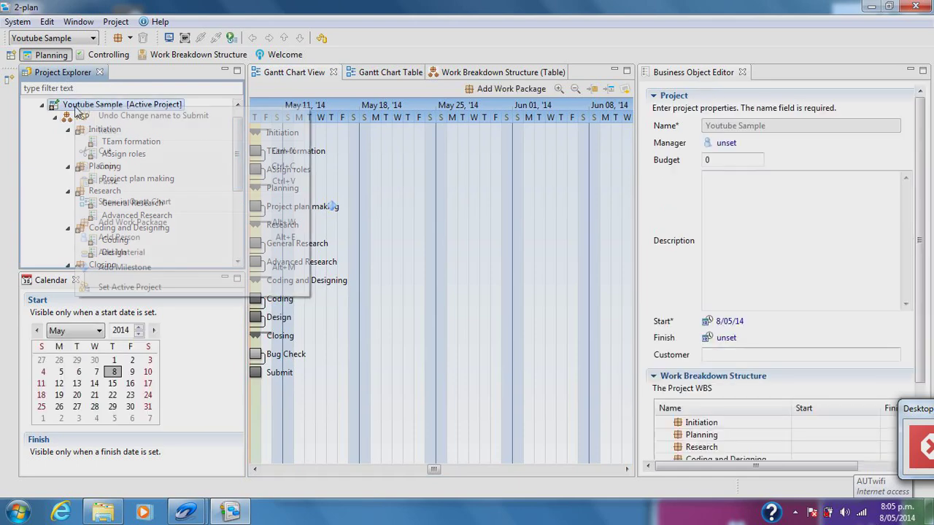
{"action": "left_click", "coordinate": [28, 21]}
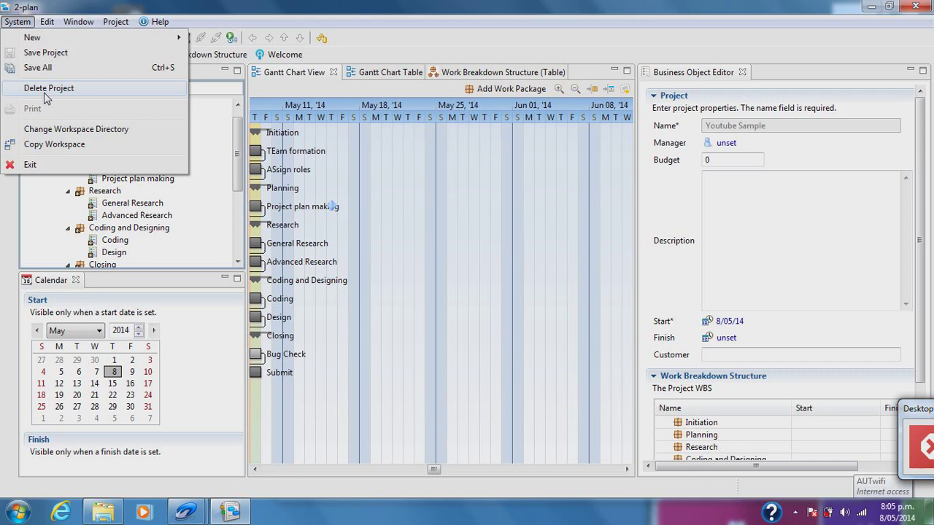
{"action": "left_click", "coordinate": [244, 162]}
{"action": "scroll", "coordinate": [233, 125], "scroll_direction": "down", "scroll_amount": 2}
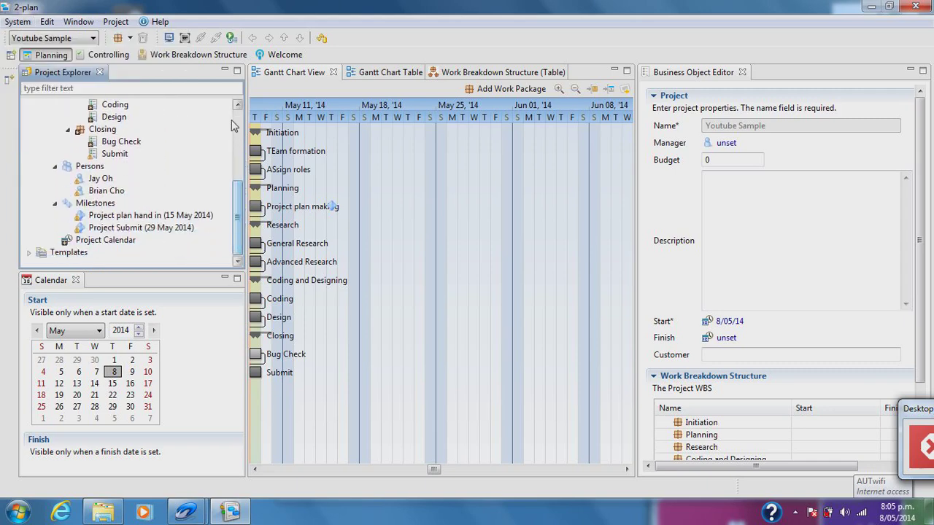
{"action": "scroll", "coordinate": [235, 135], "scroll_direction": "up", "scroll_amount": 3}
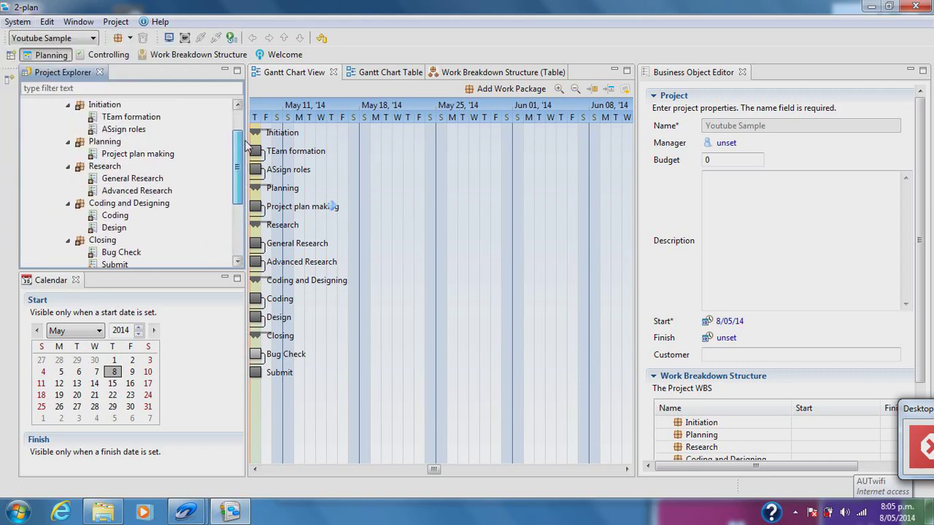
{"action": "left_click", "coordinate": [231, 38]}
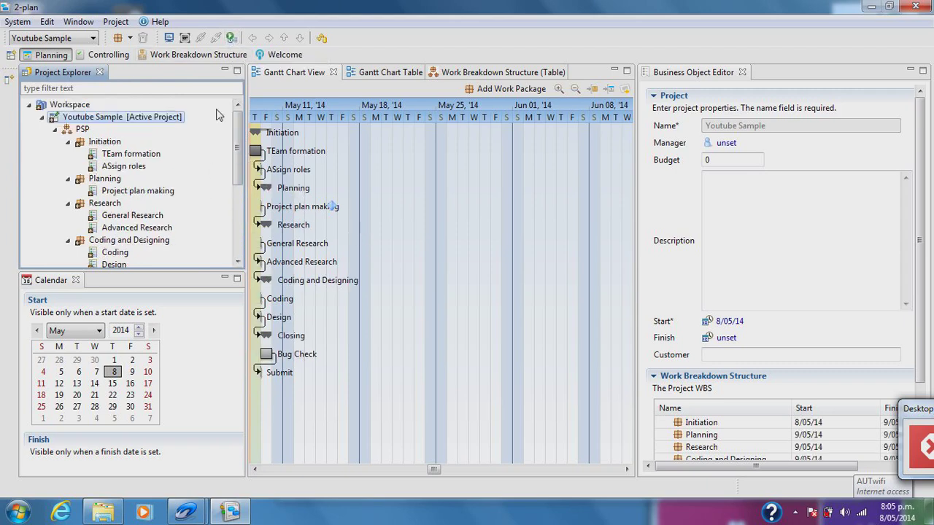
{"action": "left_click", "coordinate": [78, 22]}
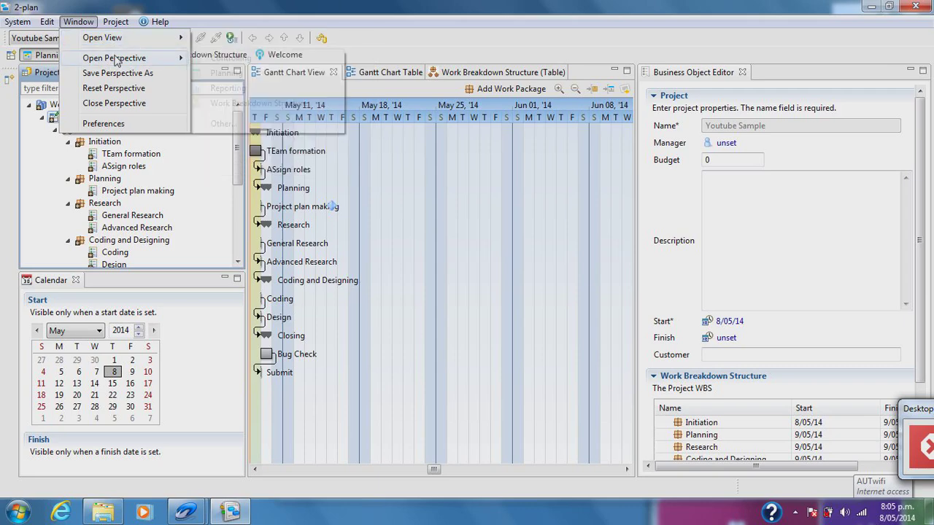
- Switch to the Controlling perspective, then back to the Planning perspective
{"action": "mouse_move", "coordinate": [114, 46]}
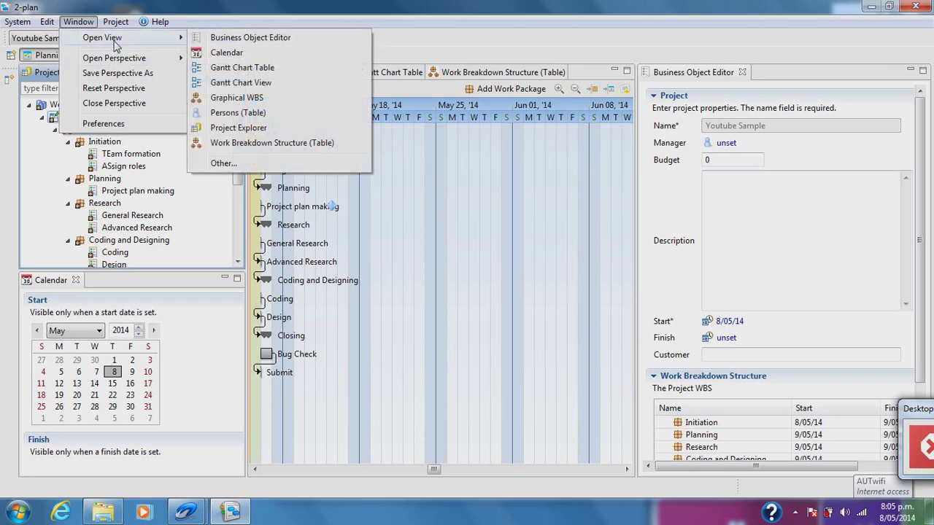
{"action": "mouse_move", "coordinate": [115, 66]}
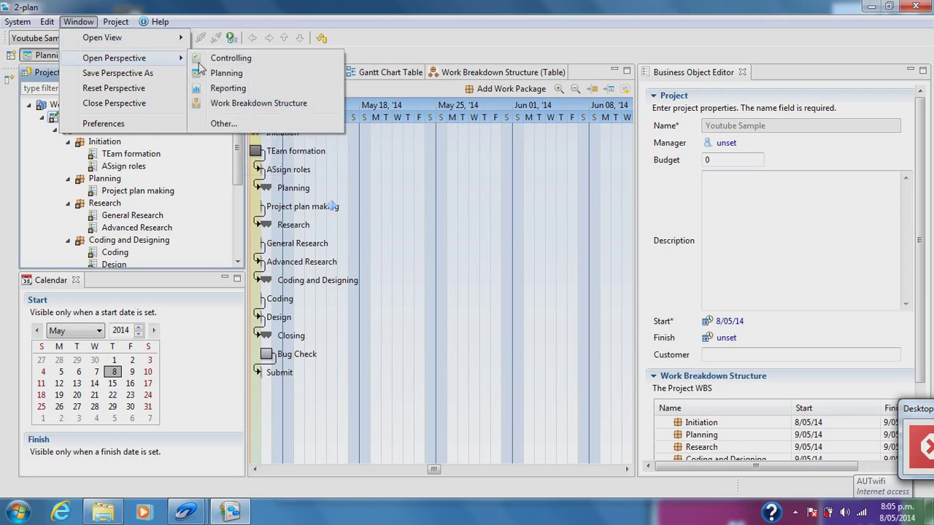
{"action": "left_click", "coordinate": [208, 59]}
{"action": "left_click", "coordinate": [90, 24]}
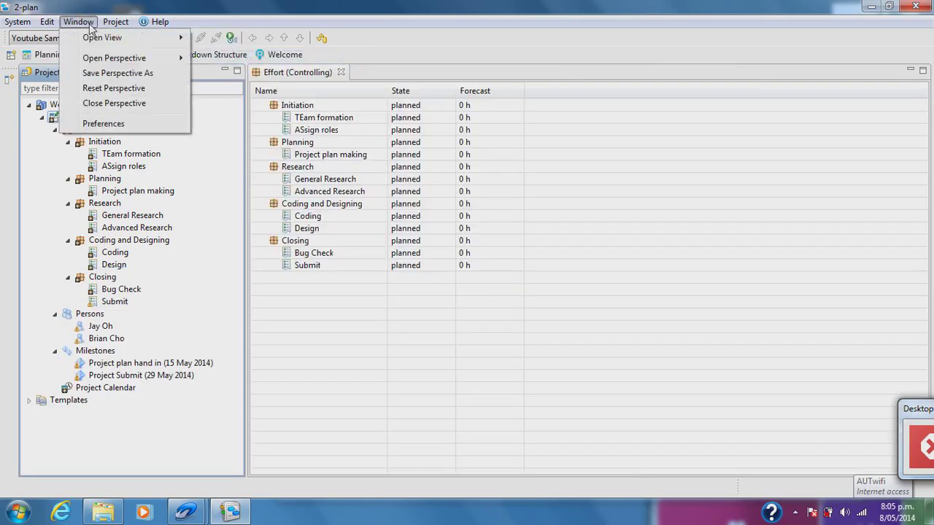
{"action": "mouse_move", "coordinate": [102, 37]}
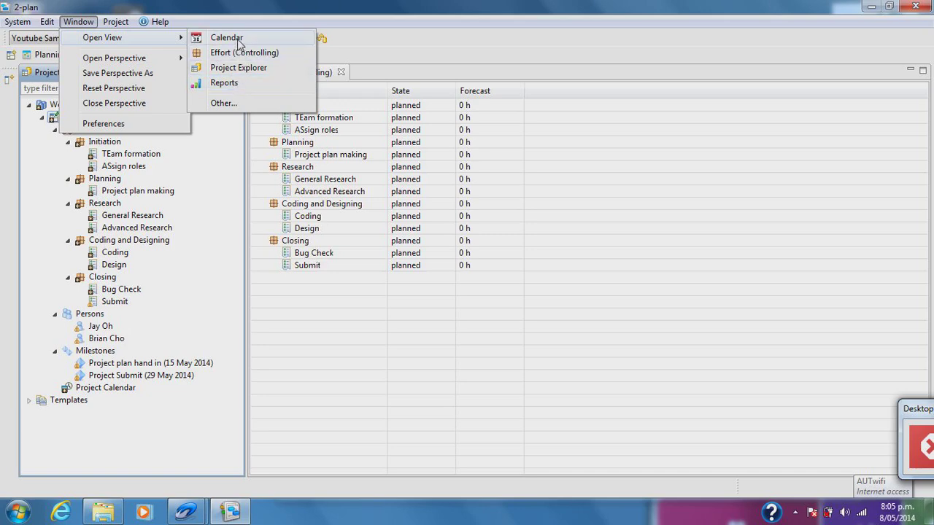
{"action": "mouse_move", "coordinate": [160, 57]}
{"action": "left_click", "coordinate": [217, 72]}
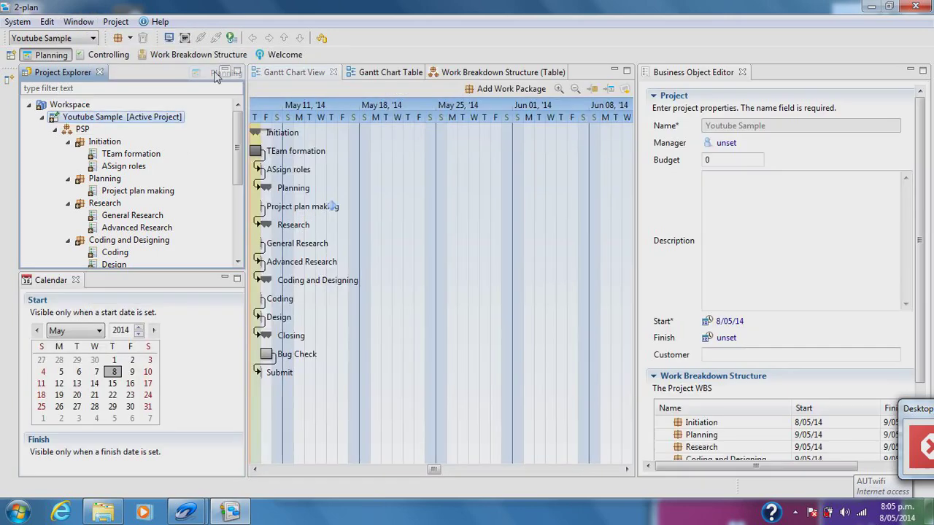
- Add the Graphical WBS view showing Youtube Sample above its phase boxes
{"action": "left_click", "coordinate": [78, 21]}
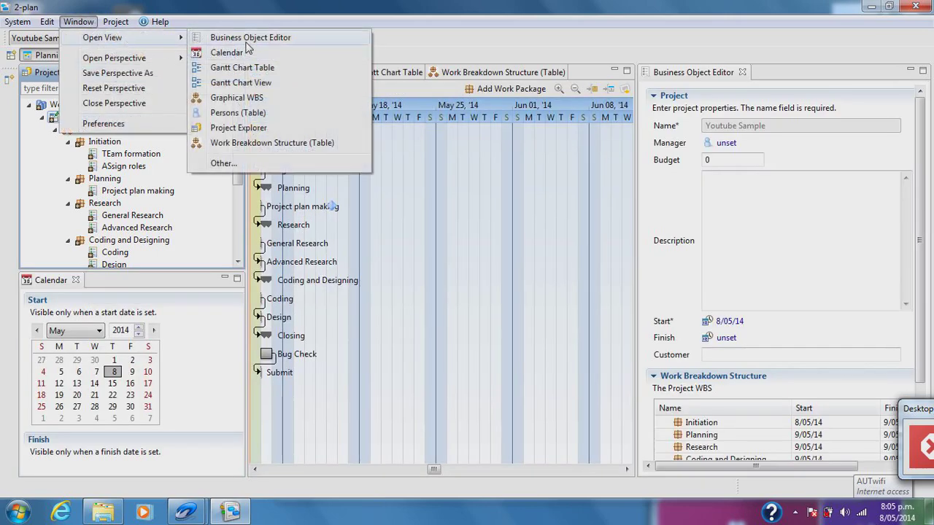
{"action": "left_click", "coordinate": [248, 98]}
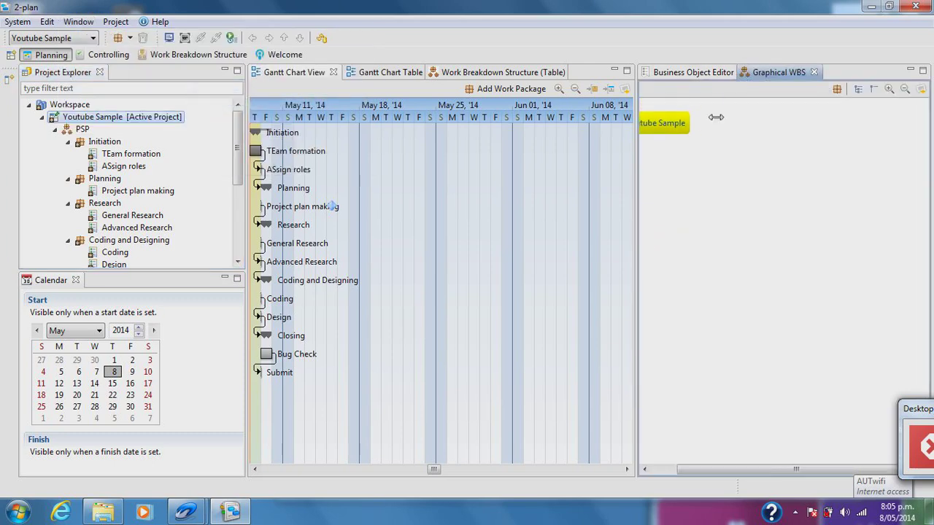
{"action": "left_click_drag", "start_coordinate": [828, 474], "coordinate": [786, 475]}
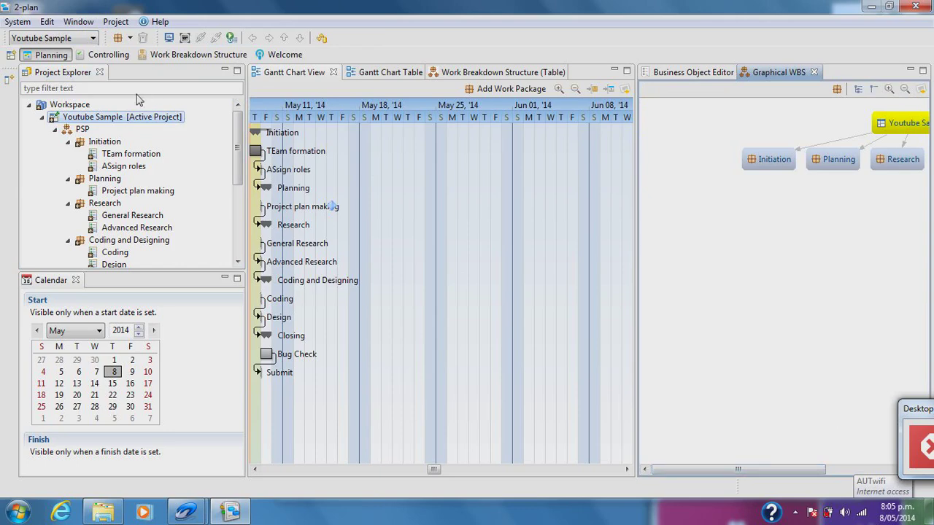
{"action": "left_click", "coordinate": [322, 38]}
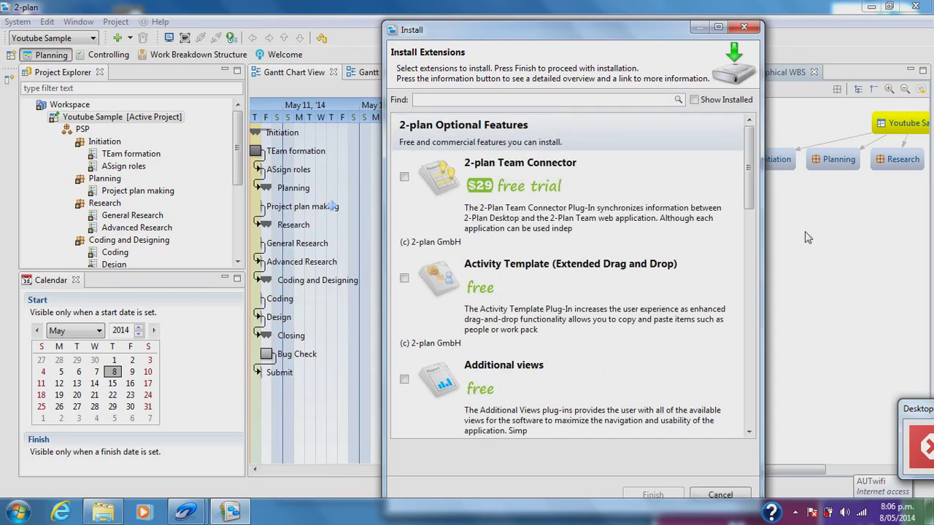
{"action": "left_click_drag", "start_coordinate": [750, 178], "coordinate": [747, 395]}
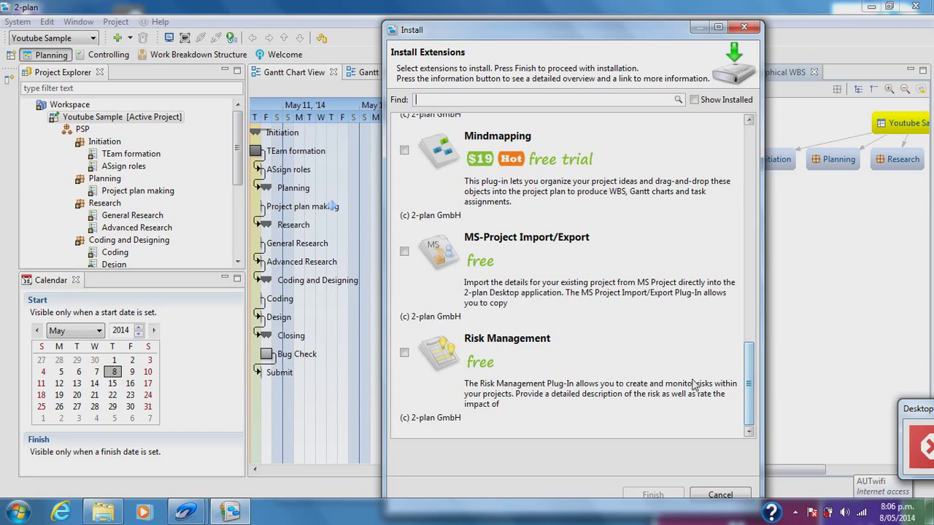
{"action": "left_click_drag", "start_coordinate": [747, 379], "coordinate": [744, 159]}
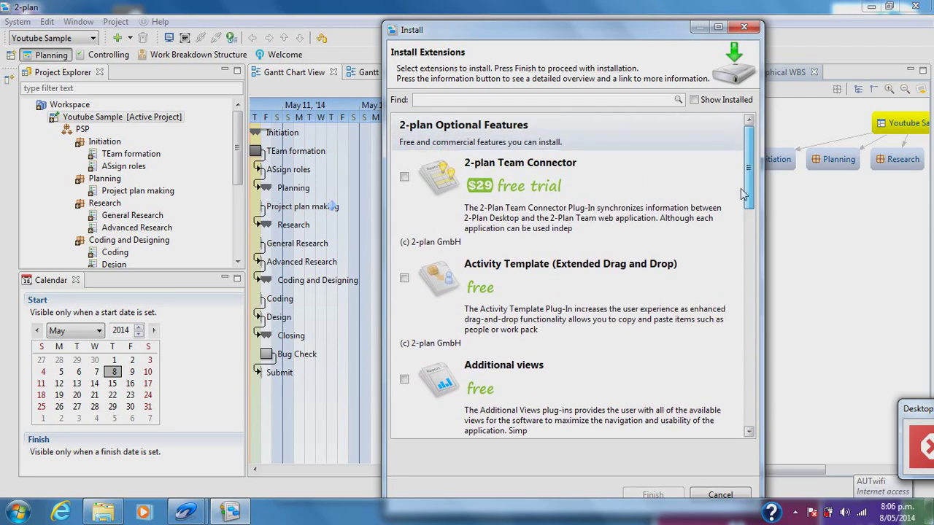
{"action": "left_click_drag", "start_coordinate": [743, 194], "coordinate": [748, 426]}
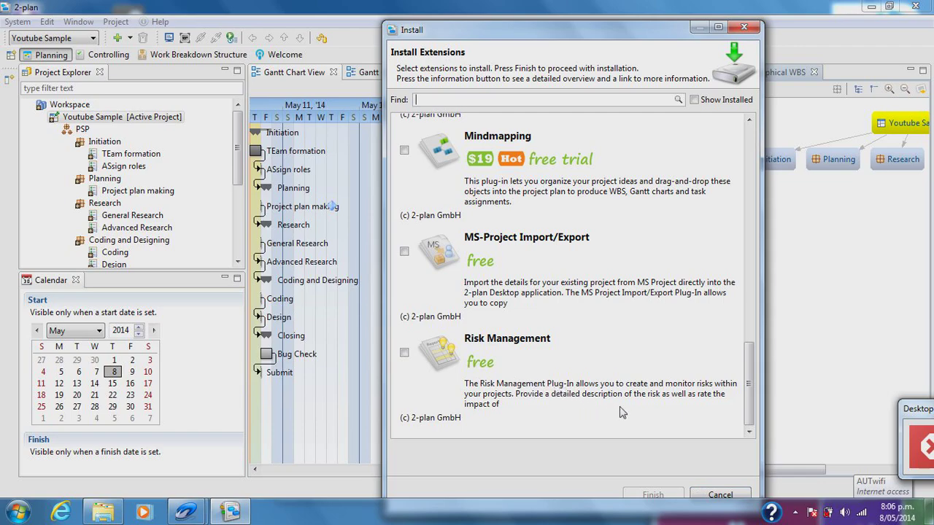
{"action": "left_click_drag", "start_coordinate": [751, 389], "coordinate": [746, 163]}
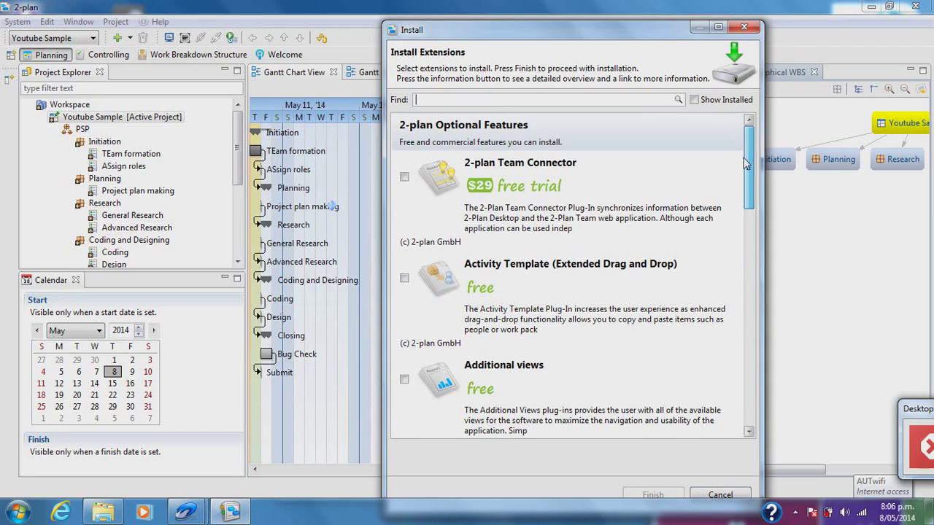
{"action": "scroll", "coordinate": [736, 211], "scroll_direction": "down", "scroll_amount": 10}
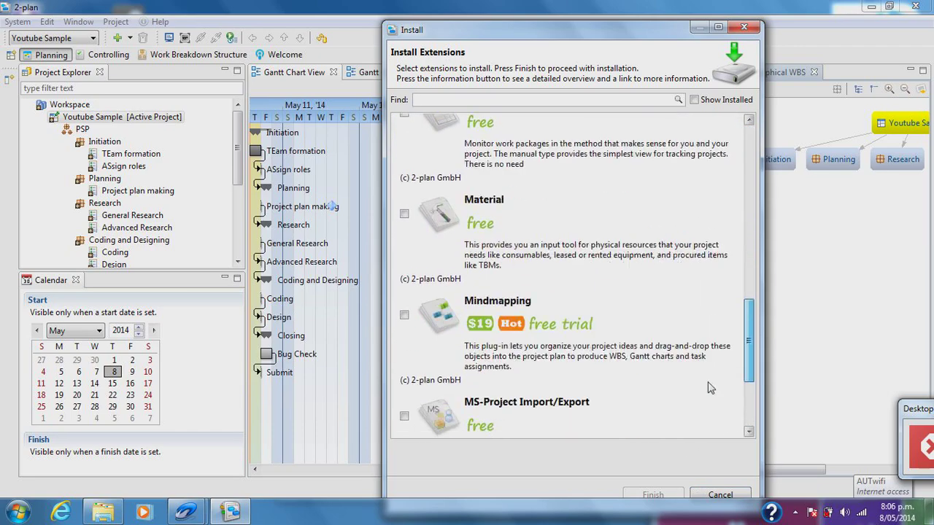
{"action": "left_click", "coordinate": [719, 496]}
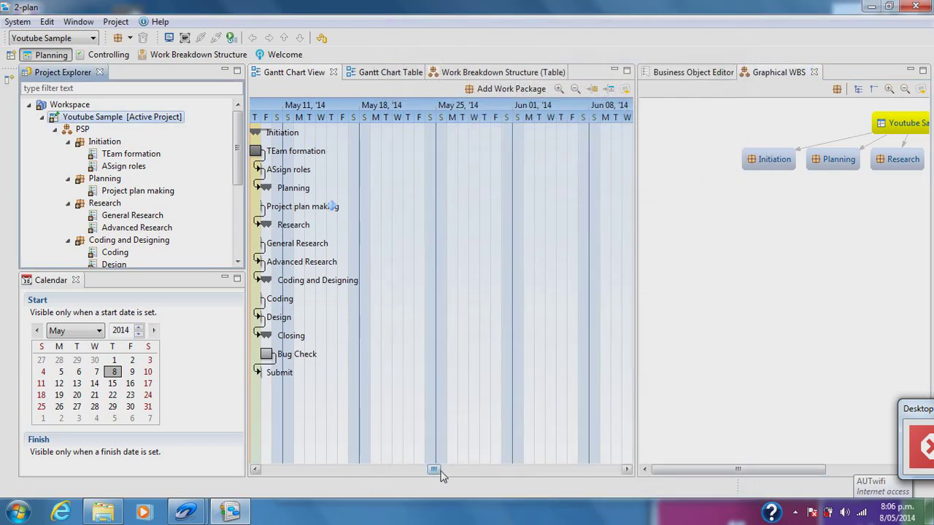
- Scroll the Gantt chart left to show dates from April 27 onward
{"action": "left_click_drag", "start_coordinate": [440, 470], "coordinate": [428, 470]}
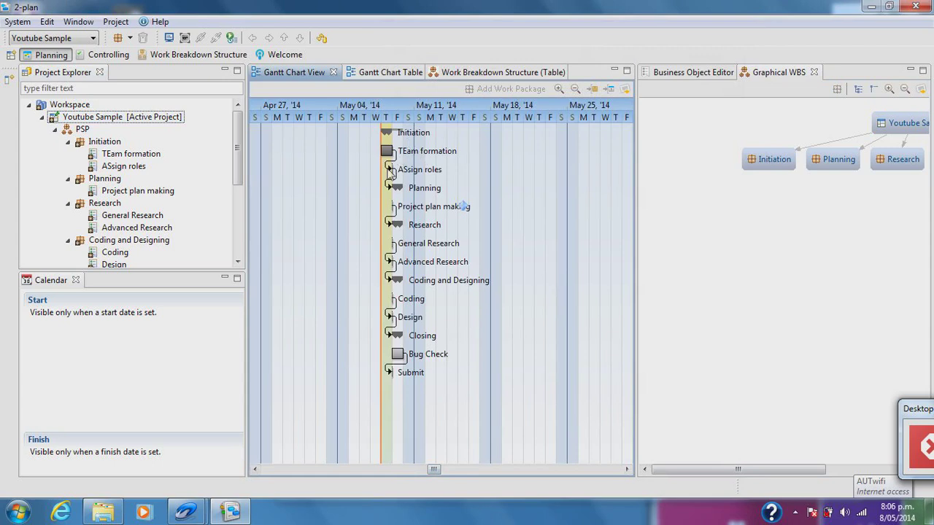